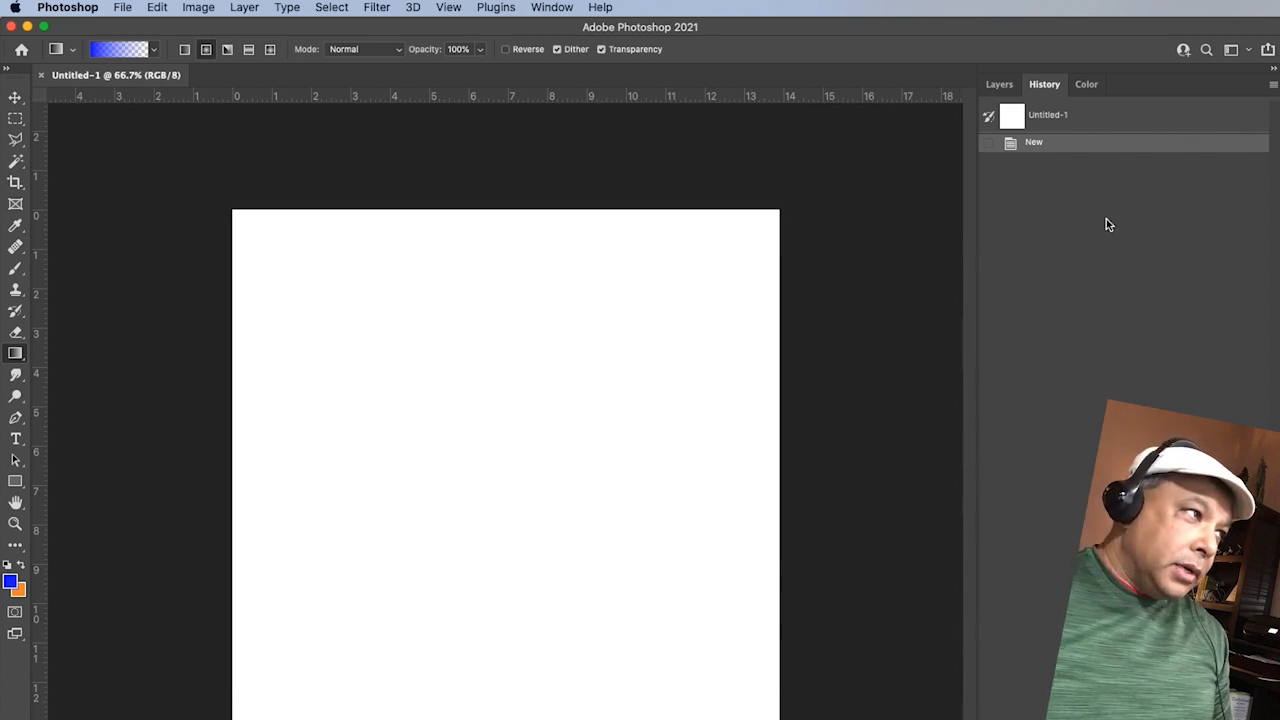
Step: Create a new layer named Red above the Background layer
left_click(1000, 85)
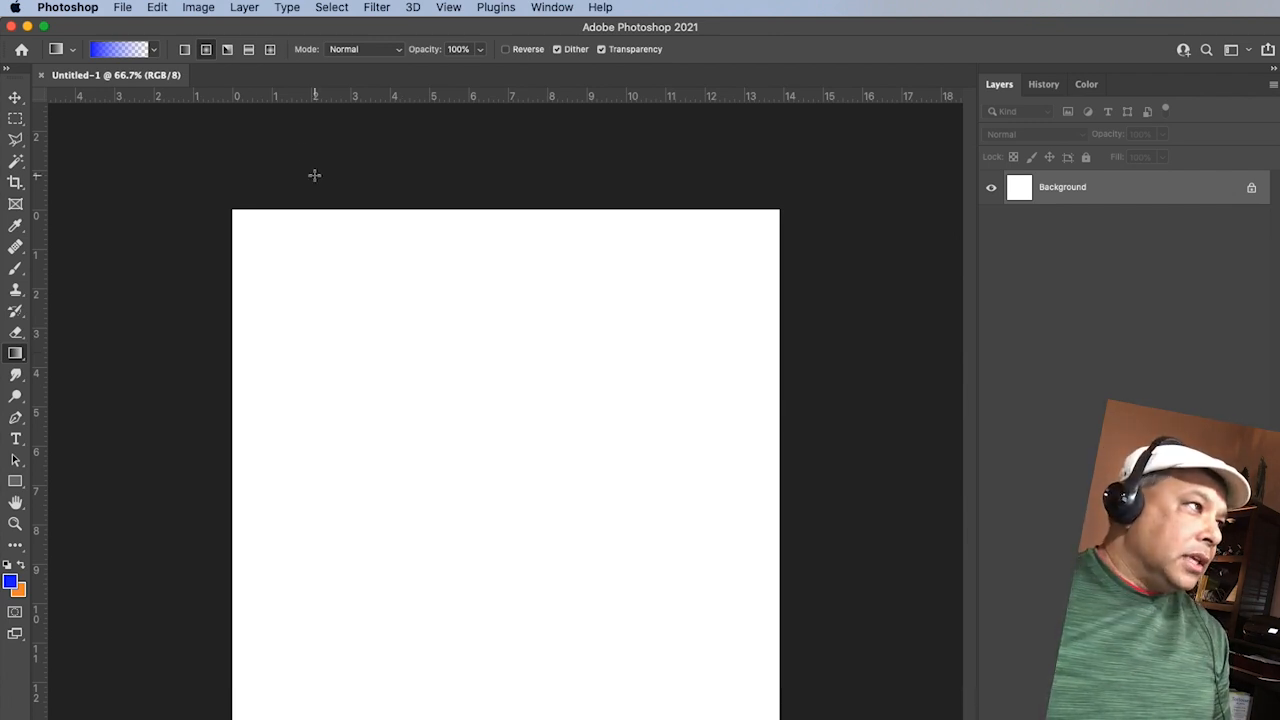
left_click(244, 7)
mouse_move(252, 27)
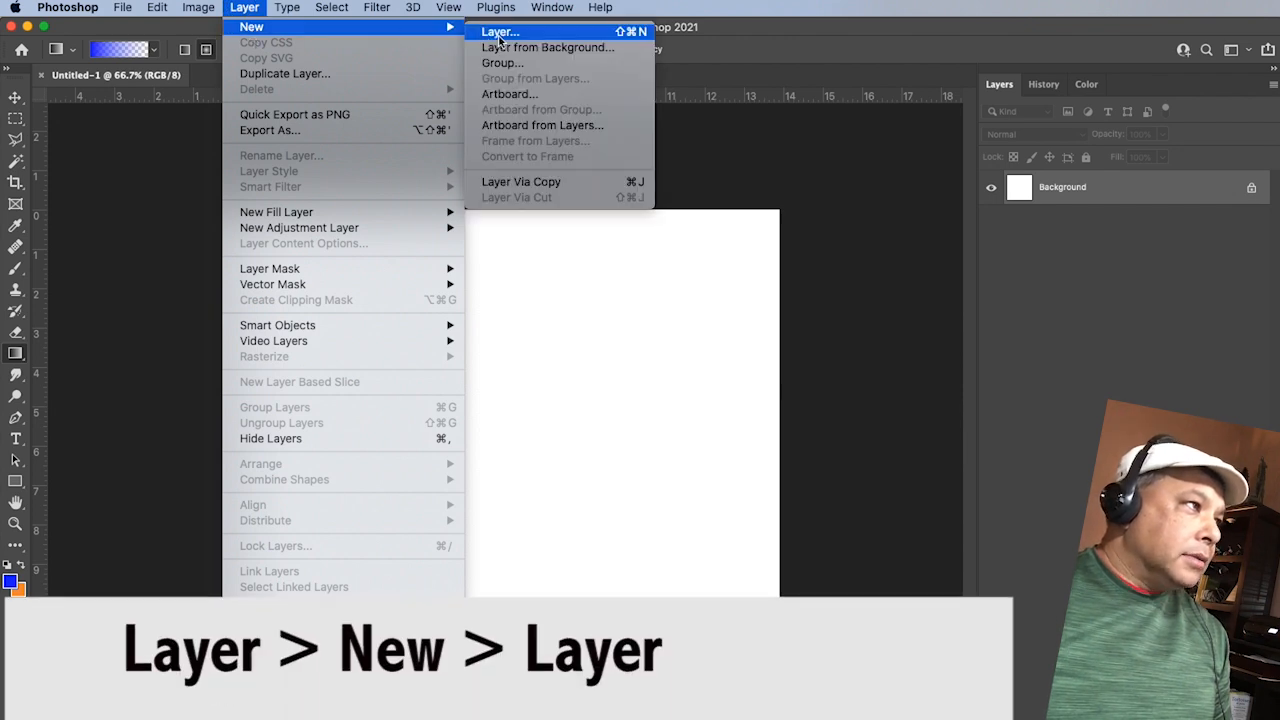
mouse_move(190, 8)
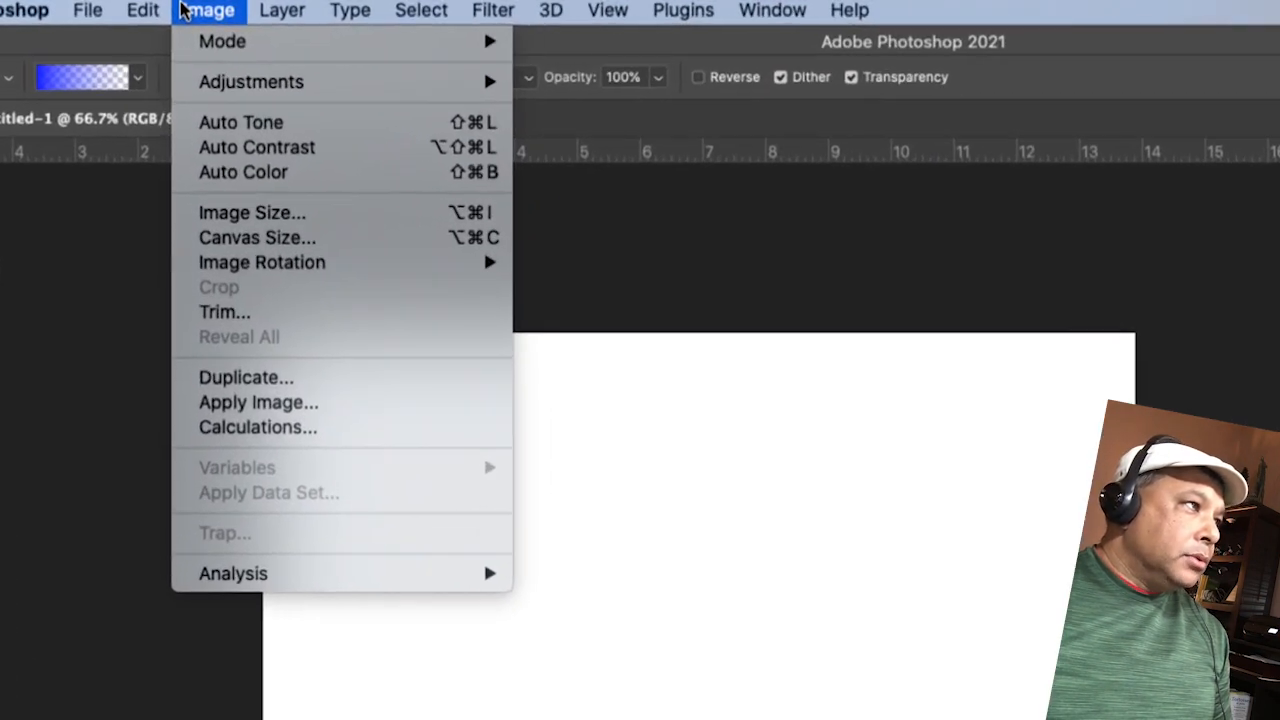
mouse_move(282, 12)
mouse_move(288, 40)
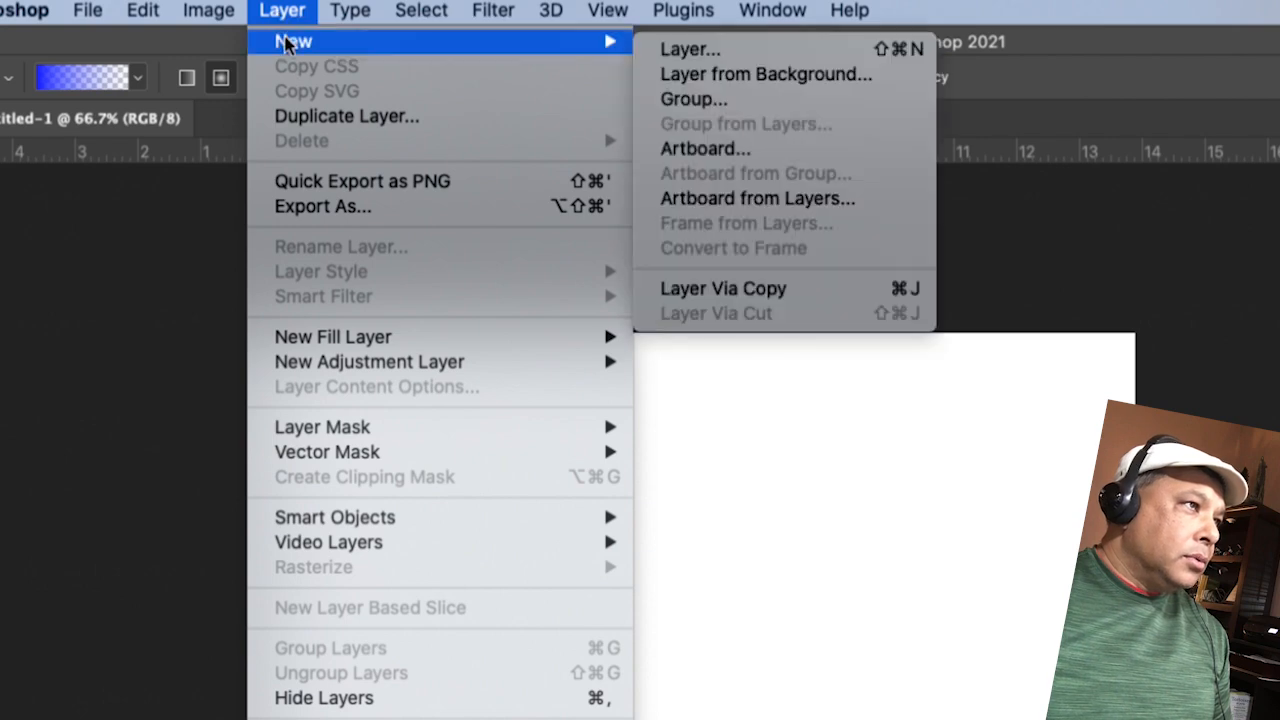
left_click(686, 49)
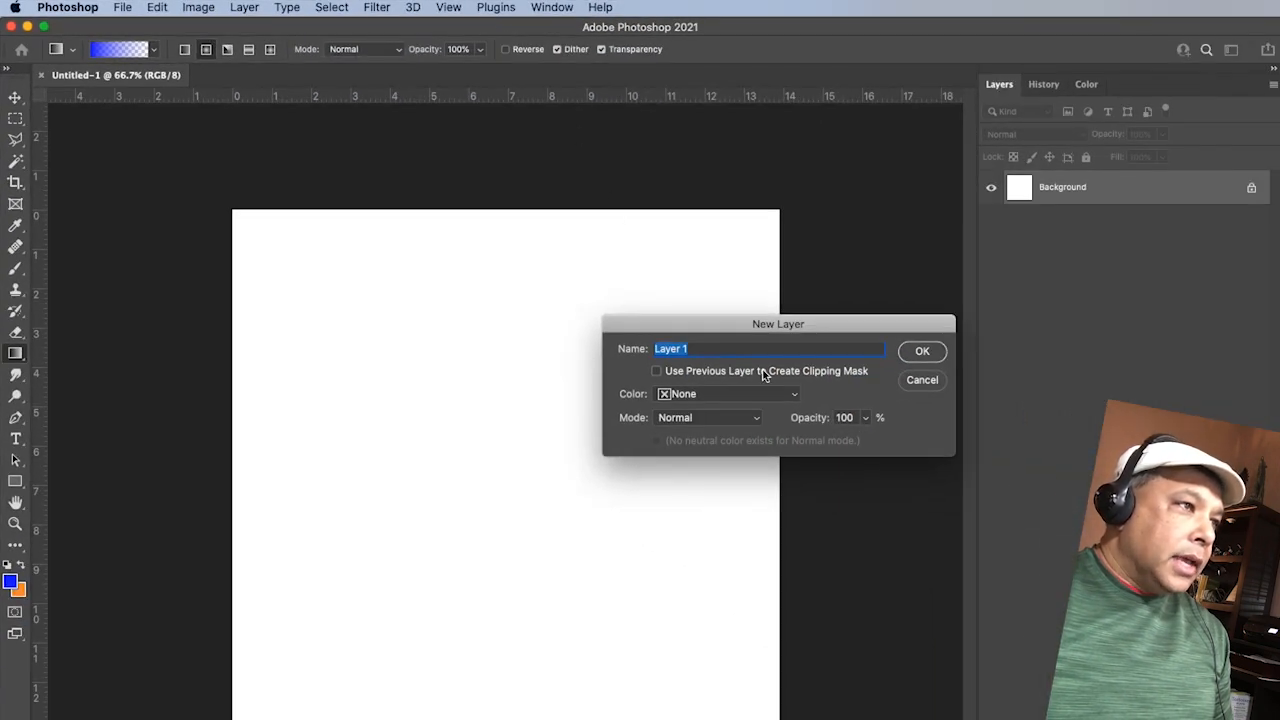
left_click_drag(752, 325, 627, 274)
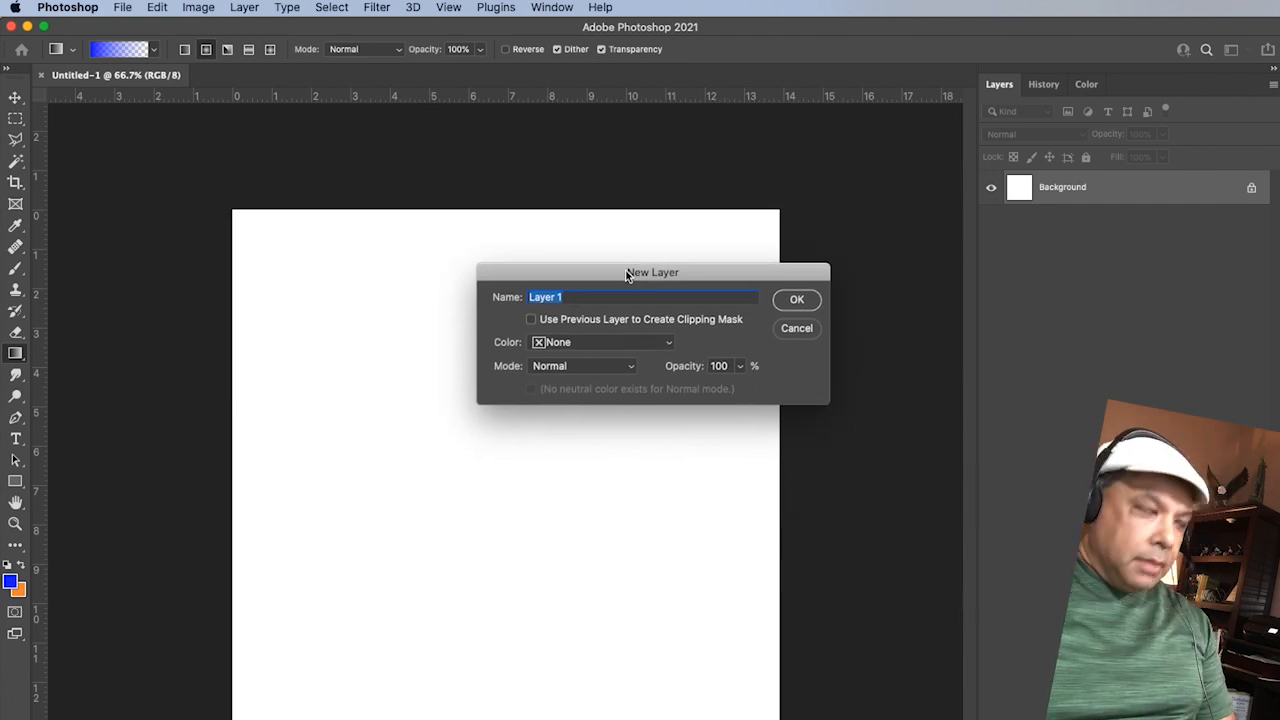
type("Red")
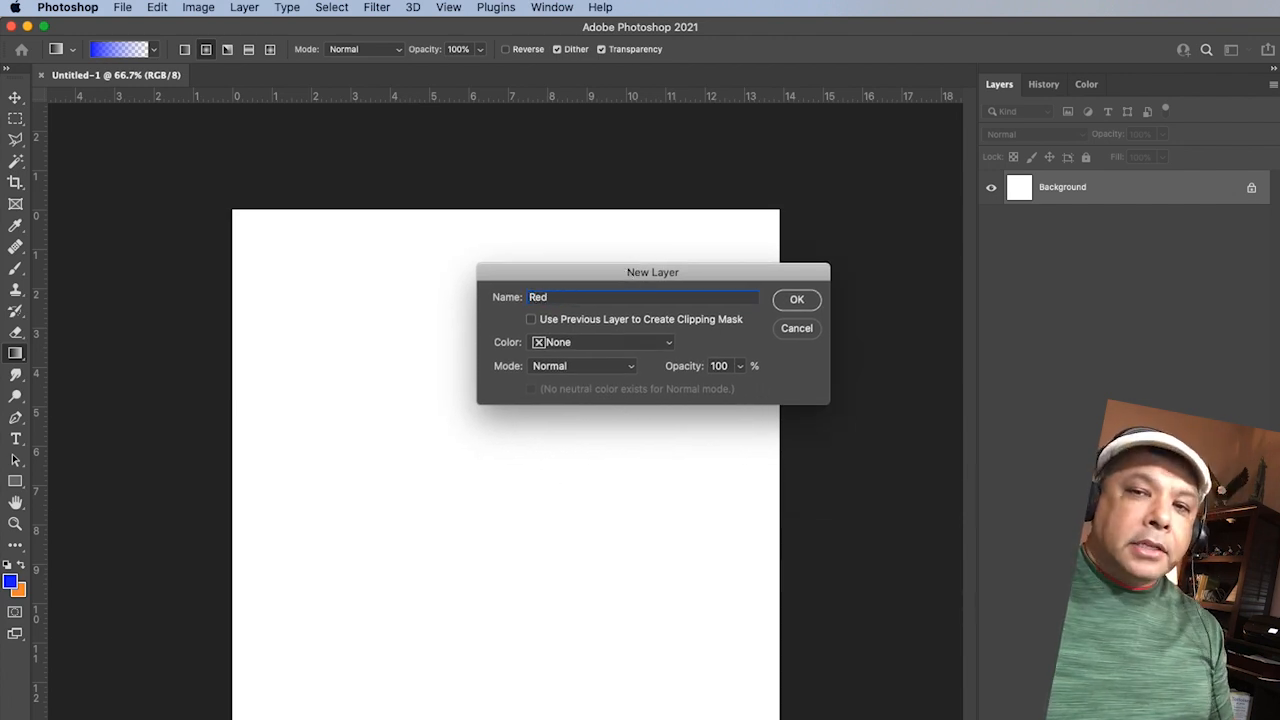
left_click(797, 299)
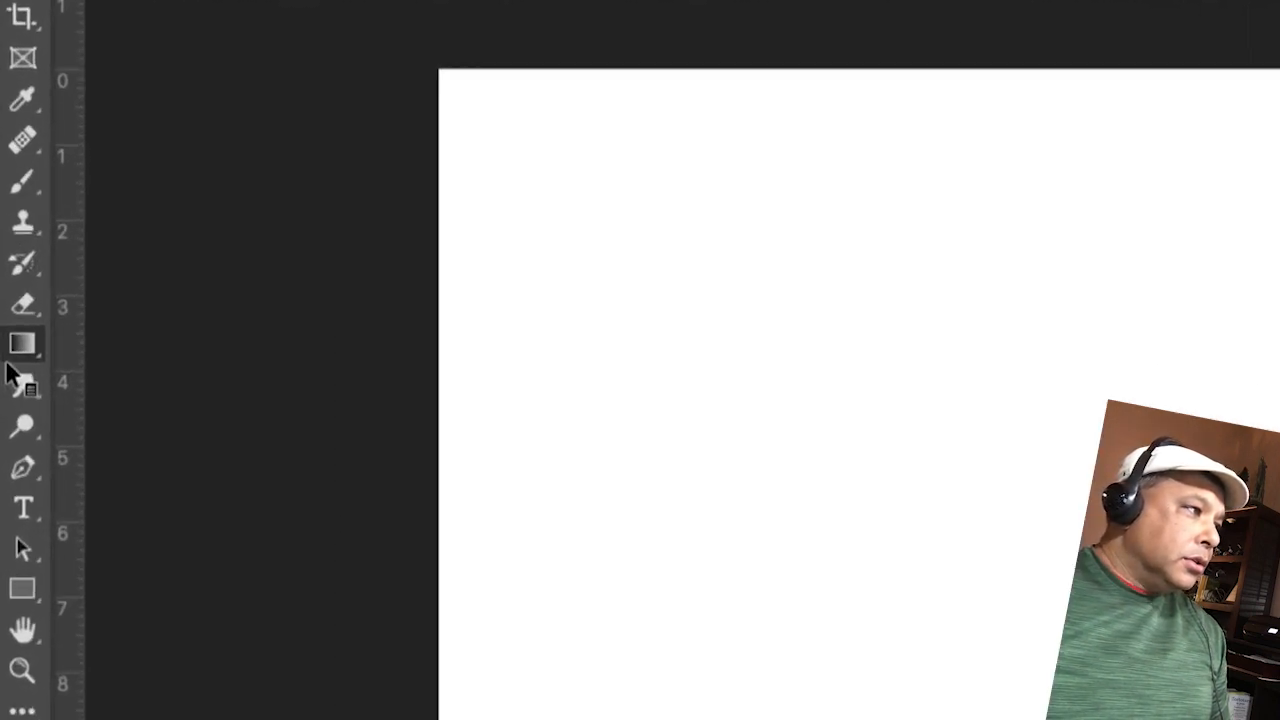
Step: Fill the Red layer with bright red #fc0421 using the Paint Bucket Tool
left_click(29, 352)
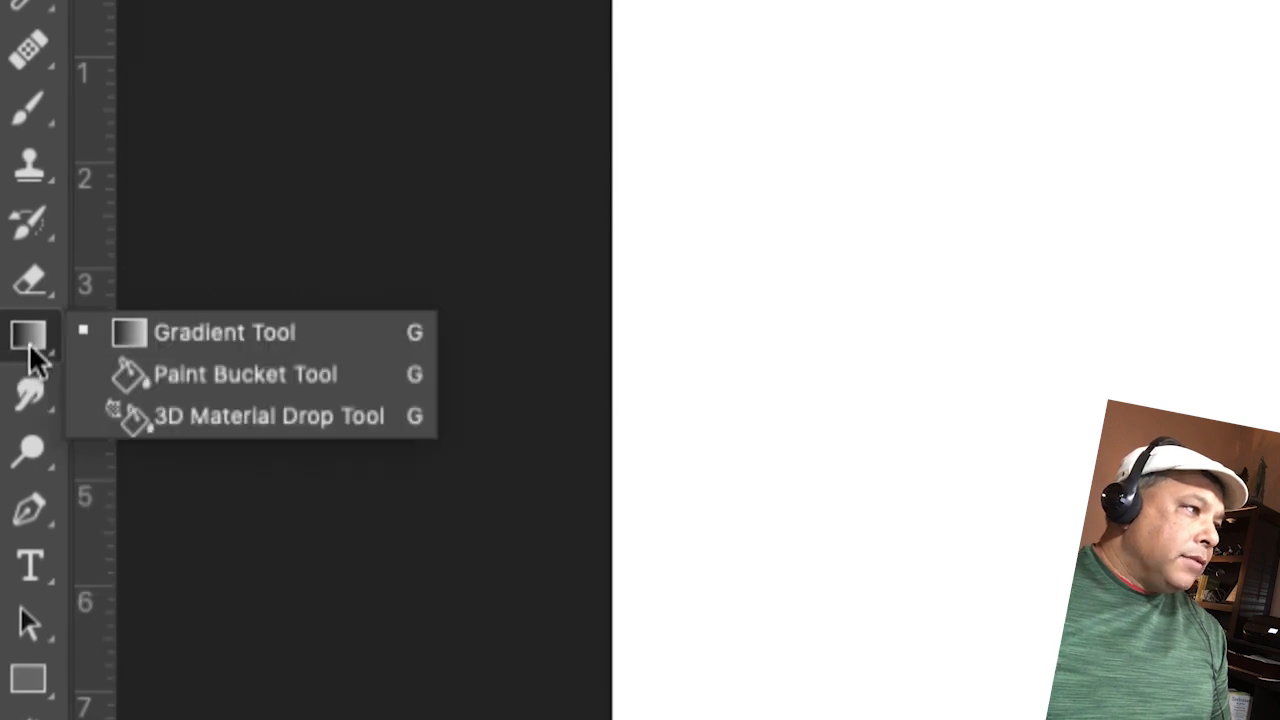
left_click(192, 376)
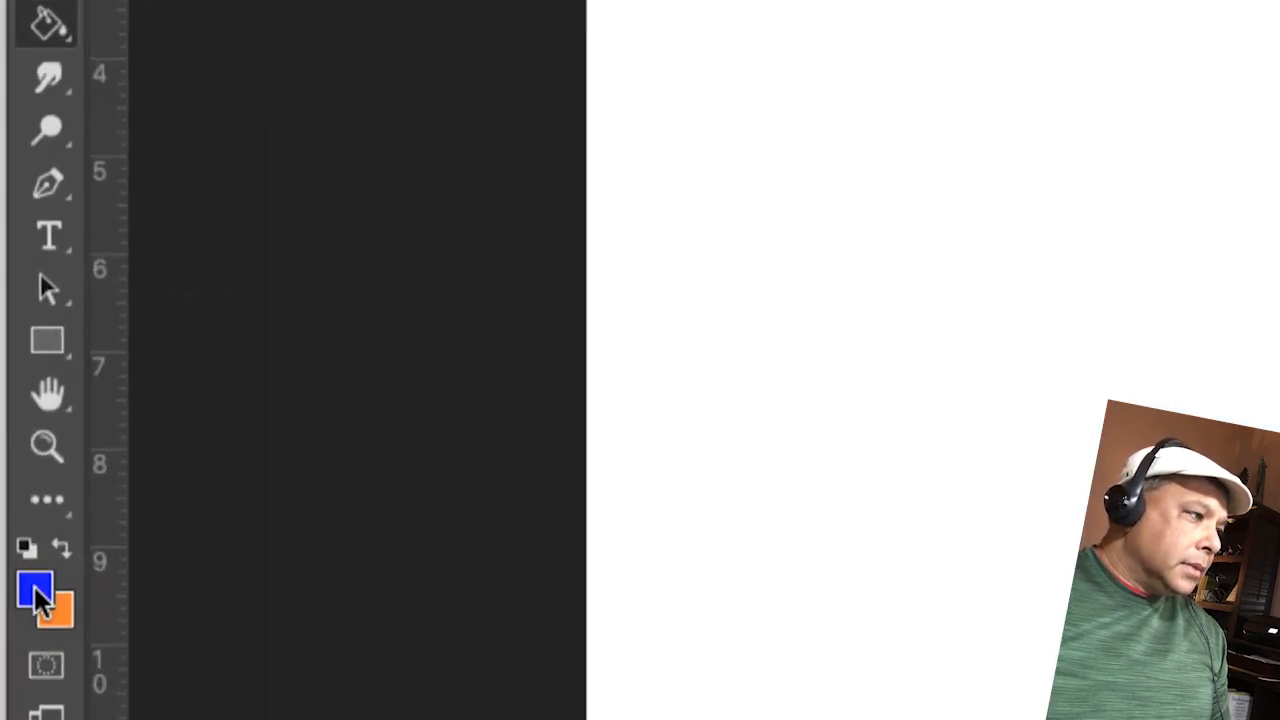
left_click(36, 597)
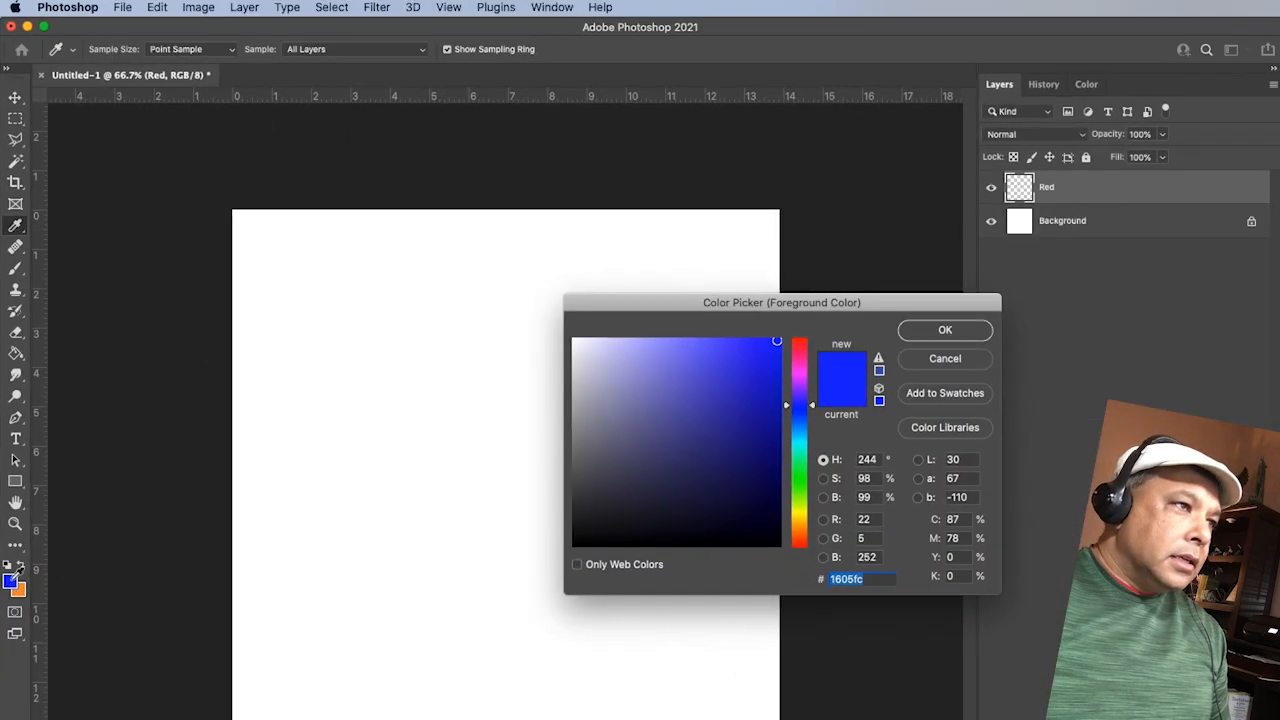
left_click(800, 342)
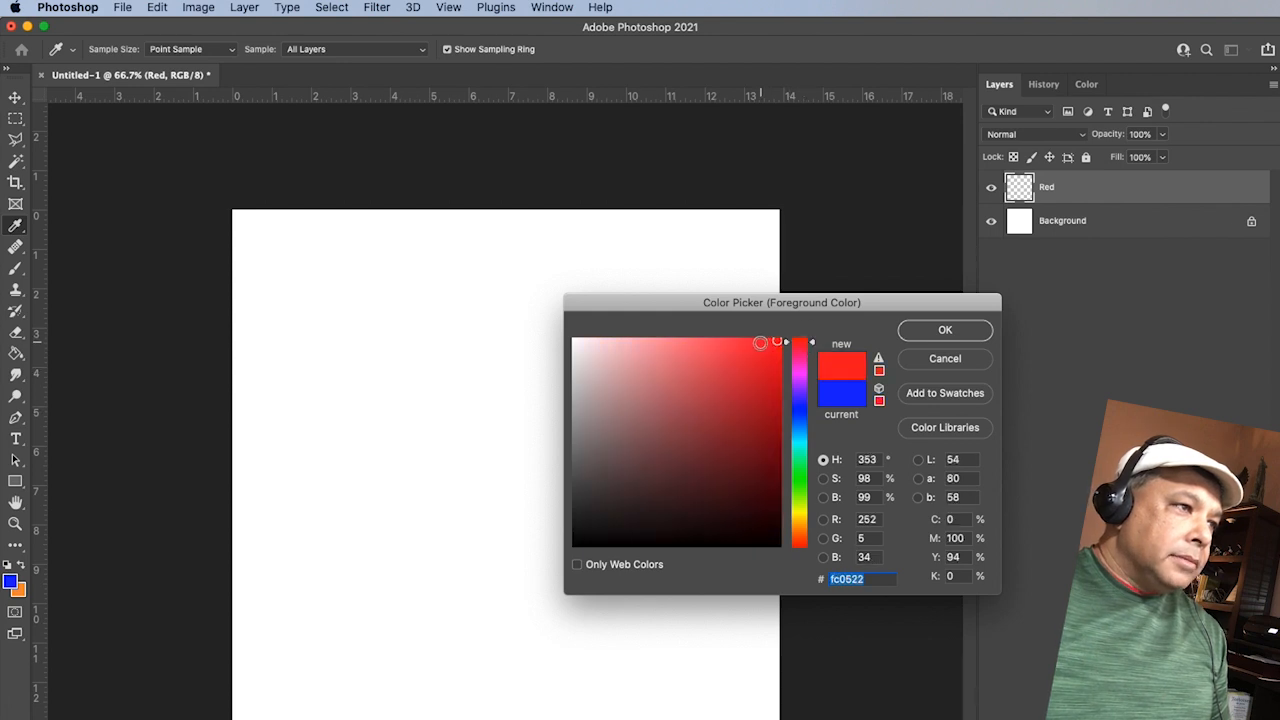
left_click(765, 444)
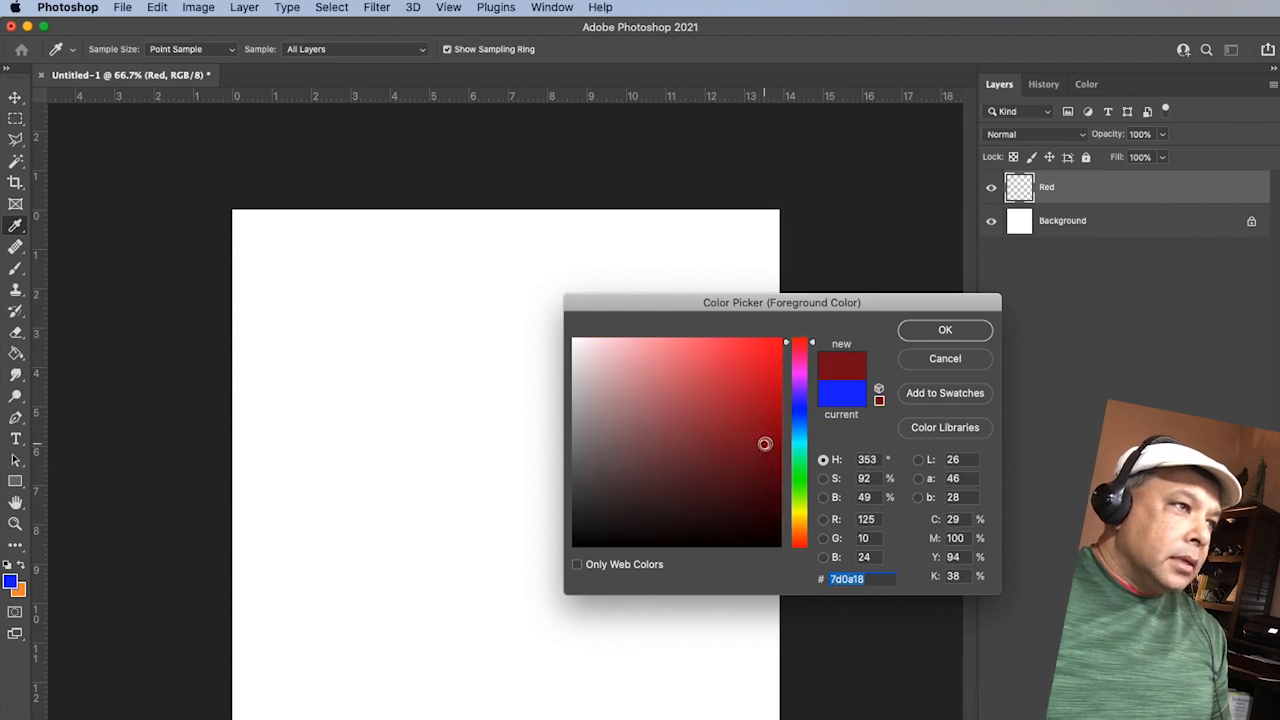
left_click(777, 342)
left_click(945, 331)
key("g")
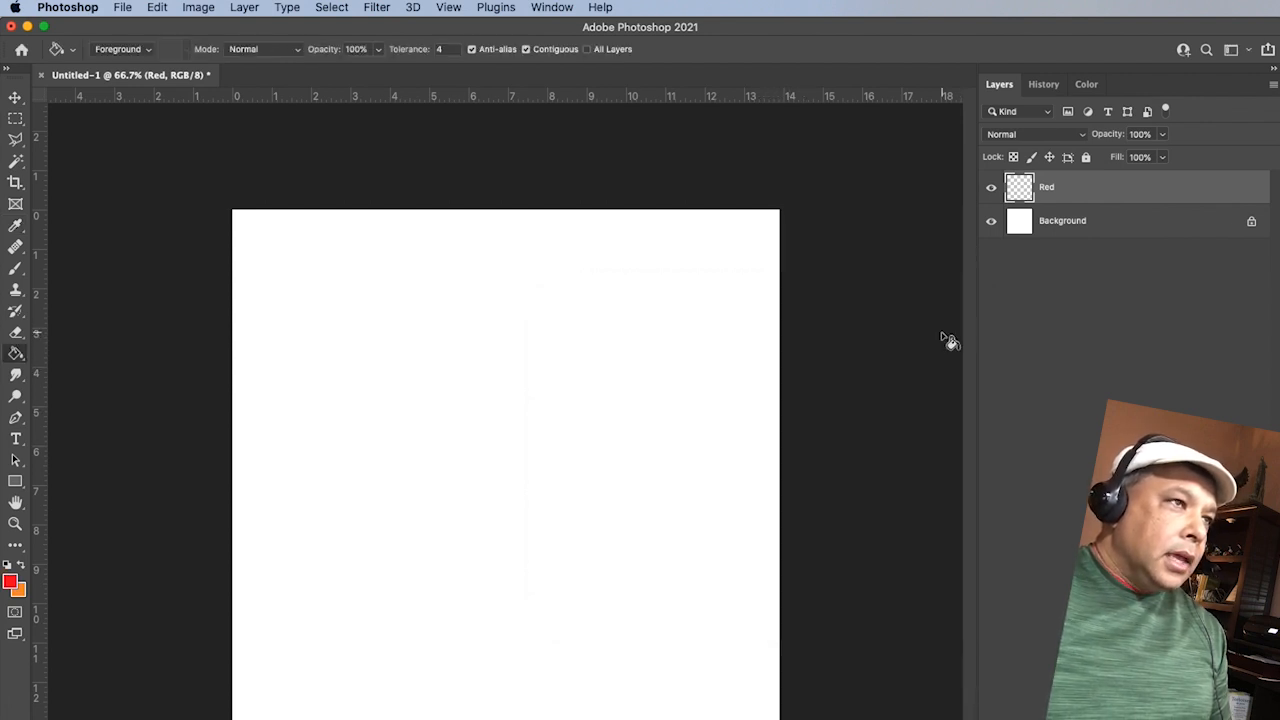
left_click(545, 335)
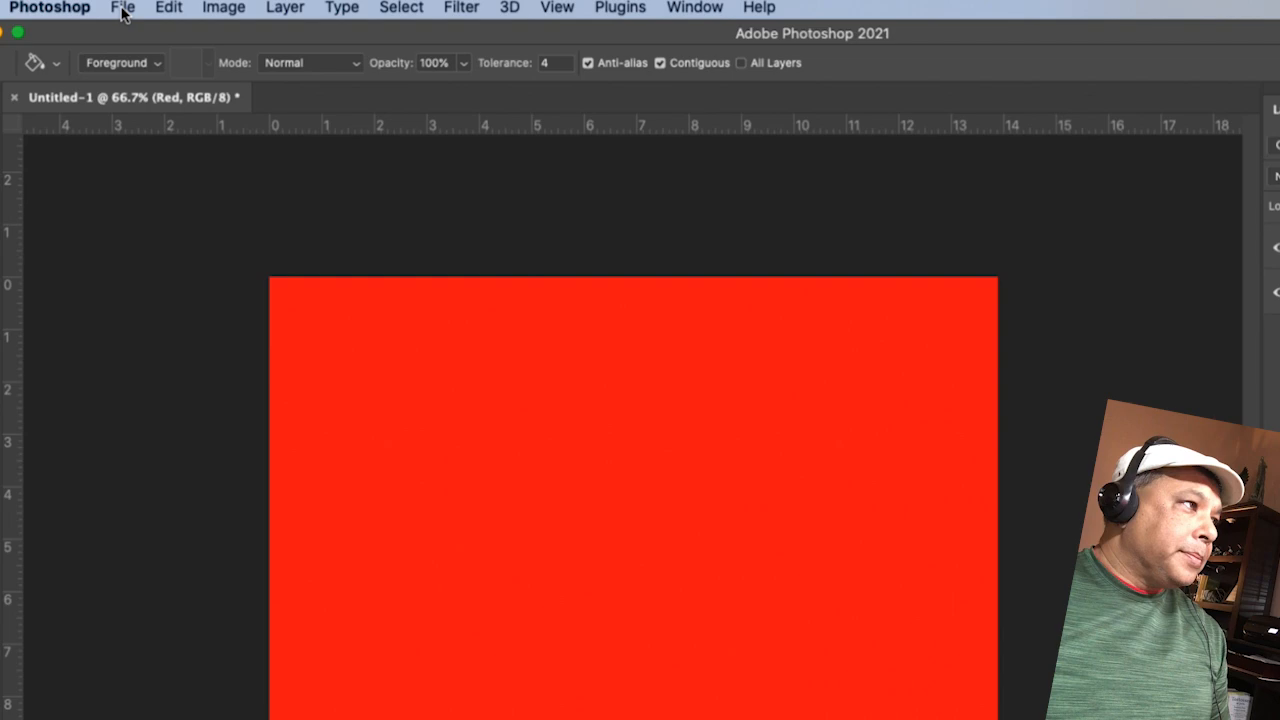
Step: Create a new layer named Blue above the Red layer
left_click(122, 8)
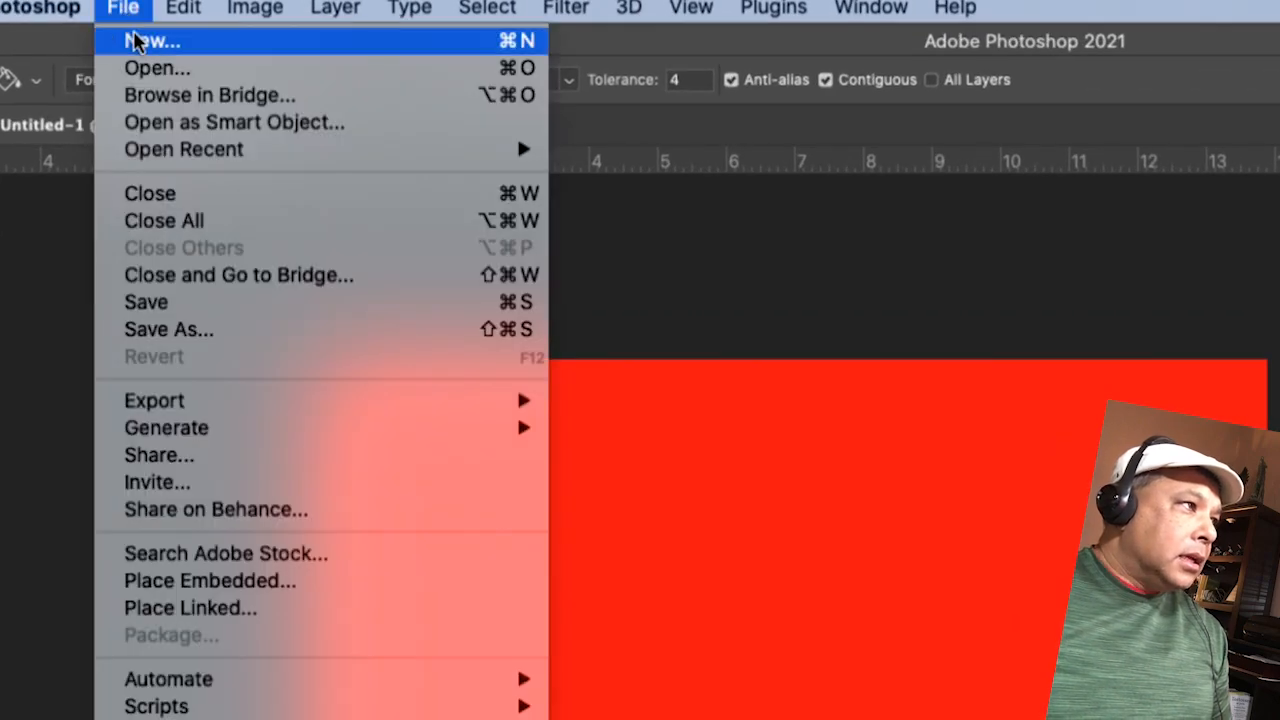
mouse_move(334, 9)
mouse_move(348, 40)
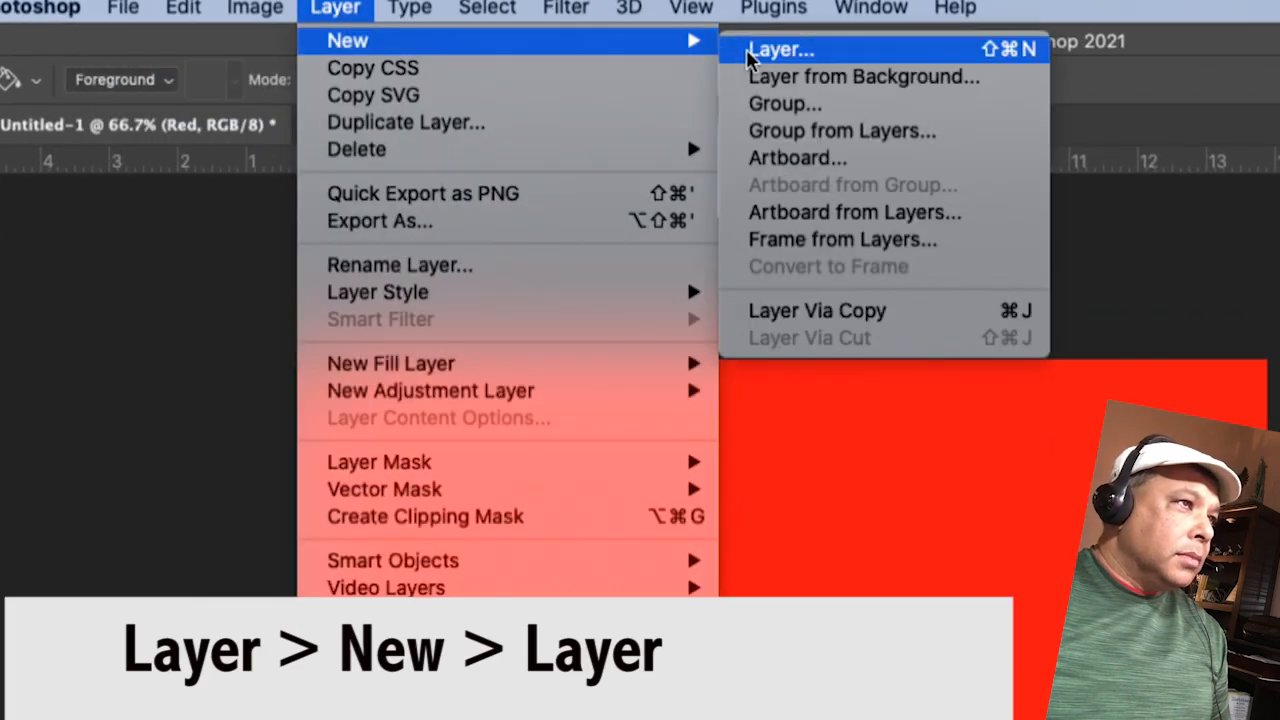
left_click(780, 50)
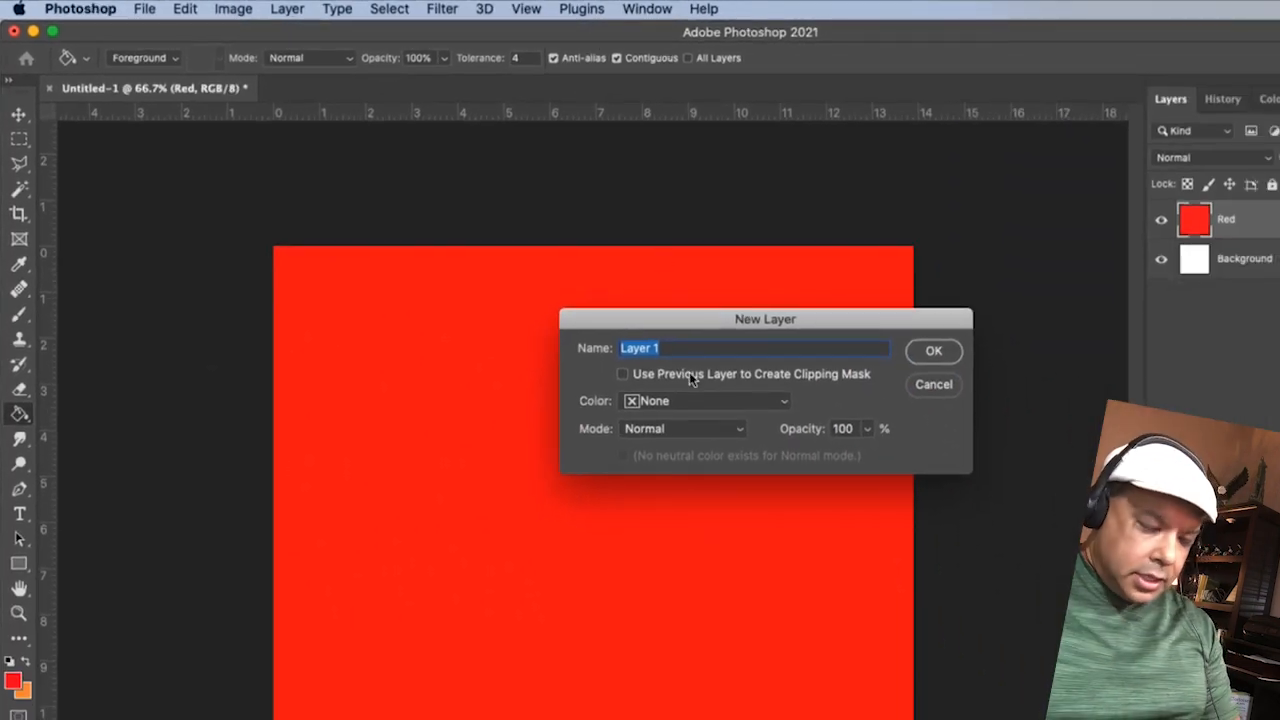
type("Blue")
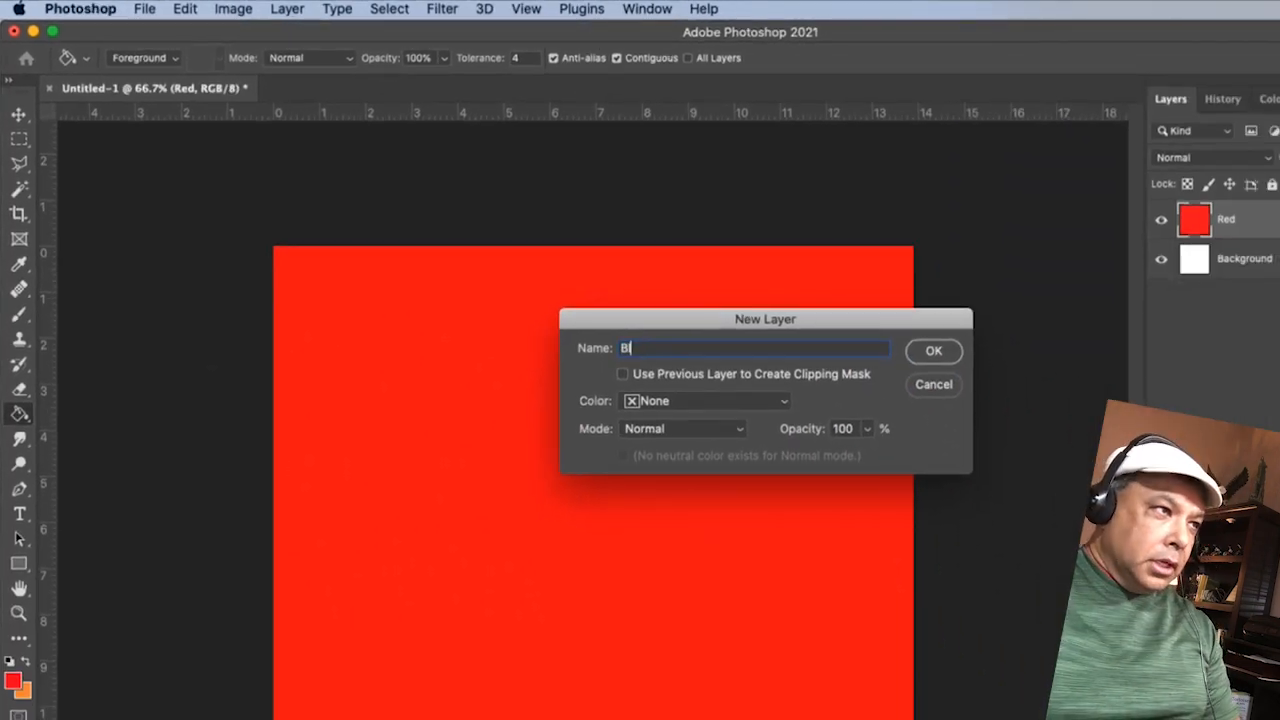
left_click(933, 350)
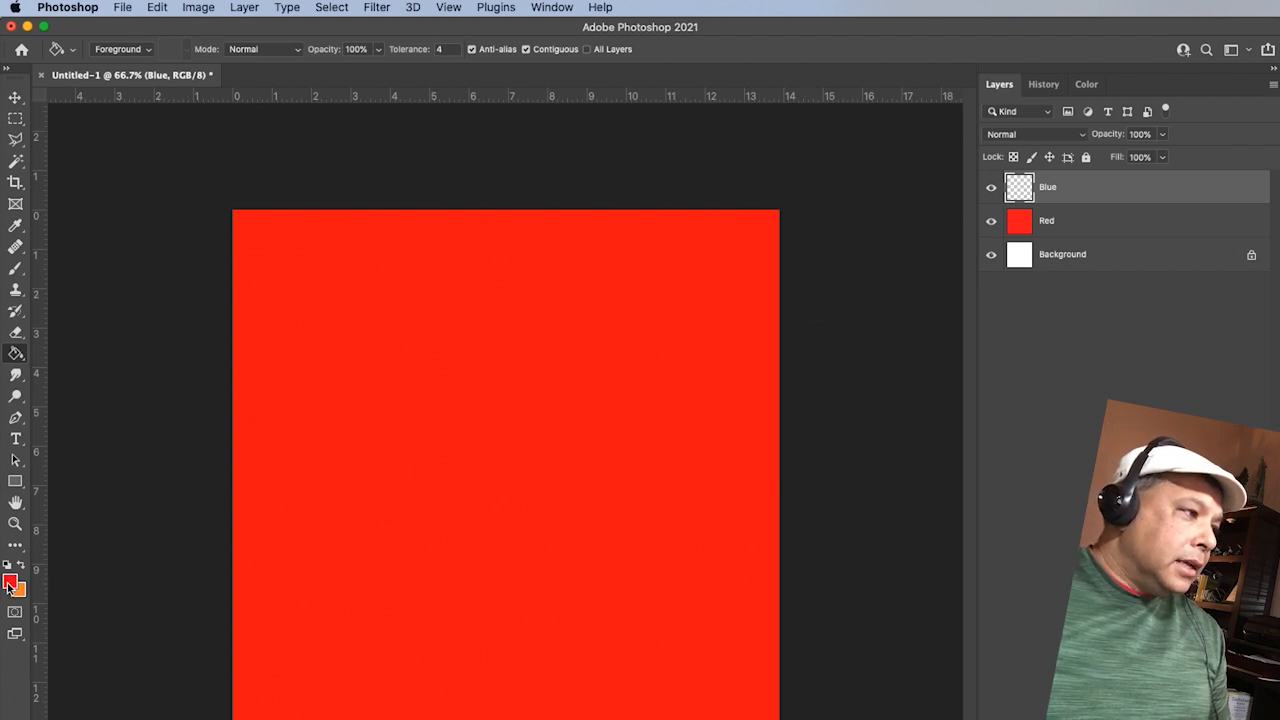
Step: Set the foreground color to bright blue #0404fc
left_click(10, 583)
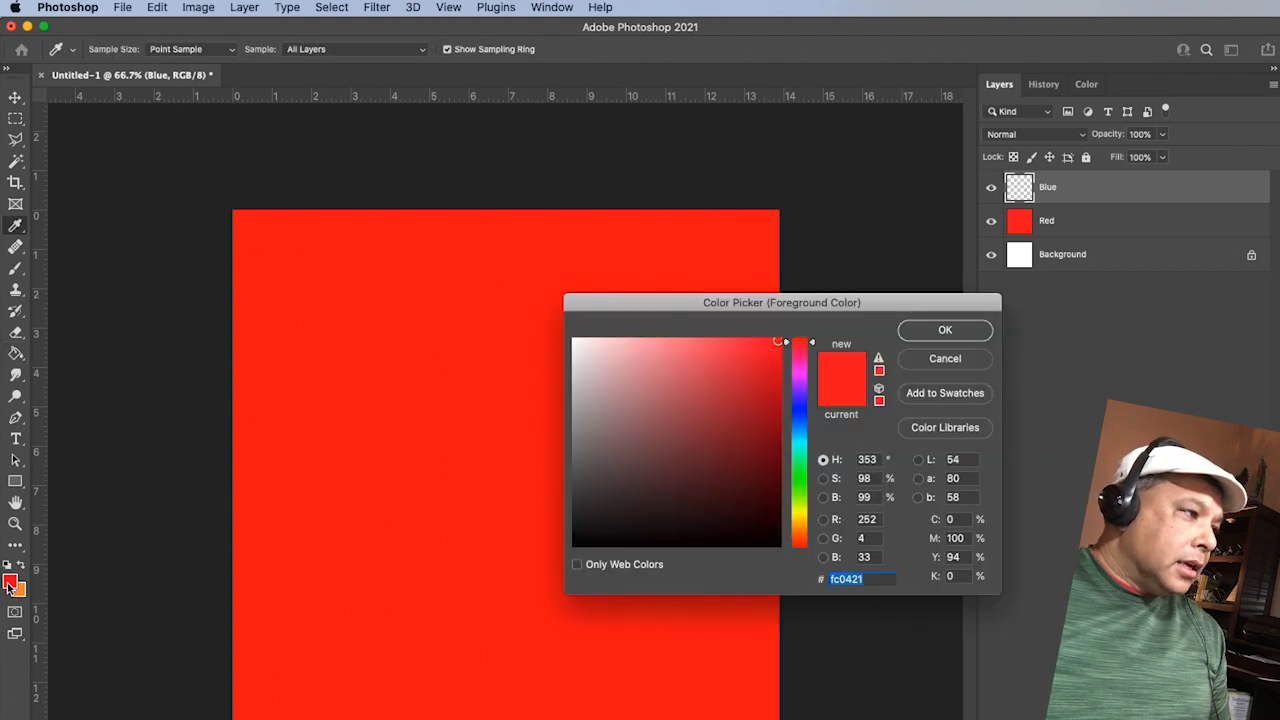
left_click(799, 408)
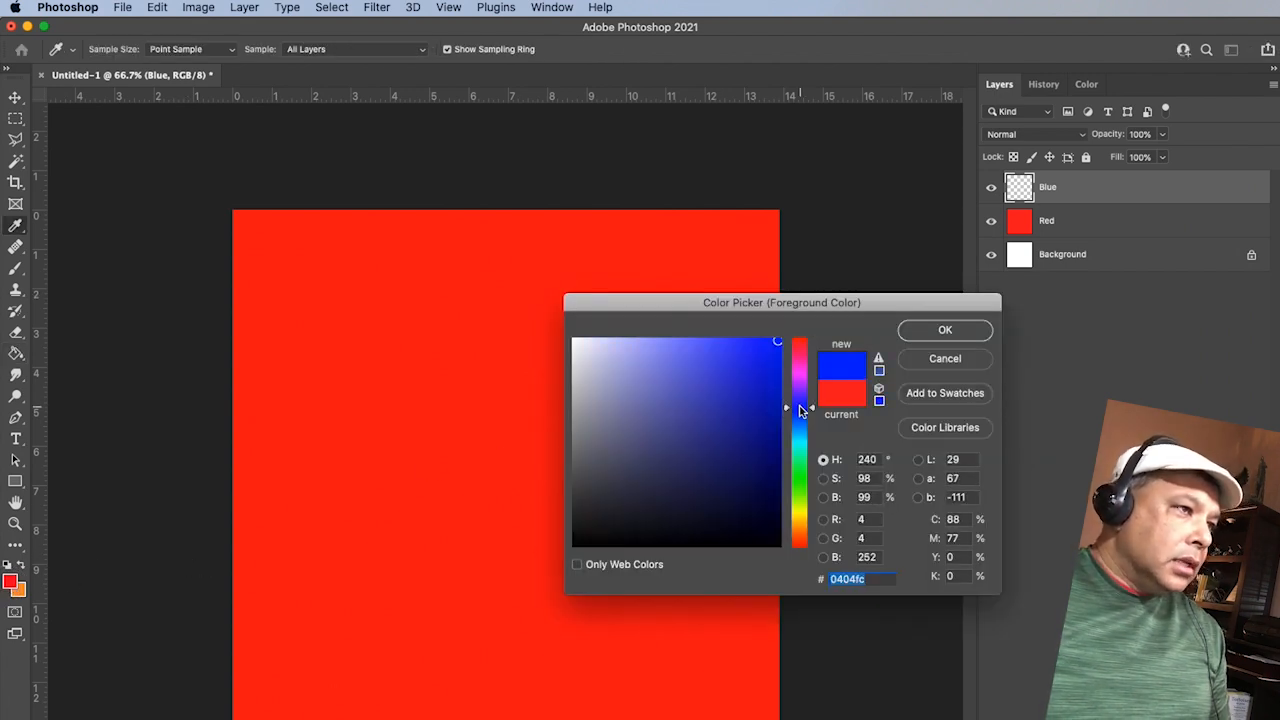
left_click(931, 339)
key("g")
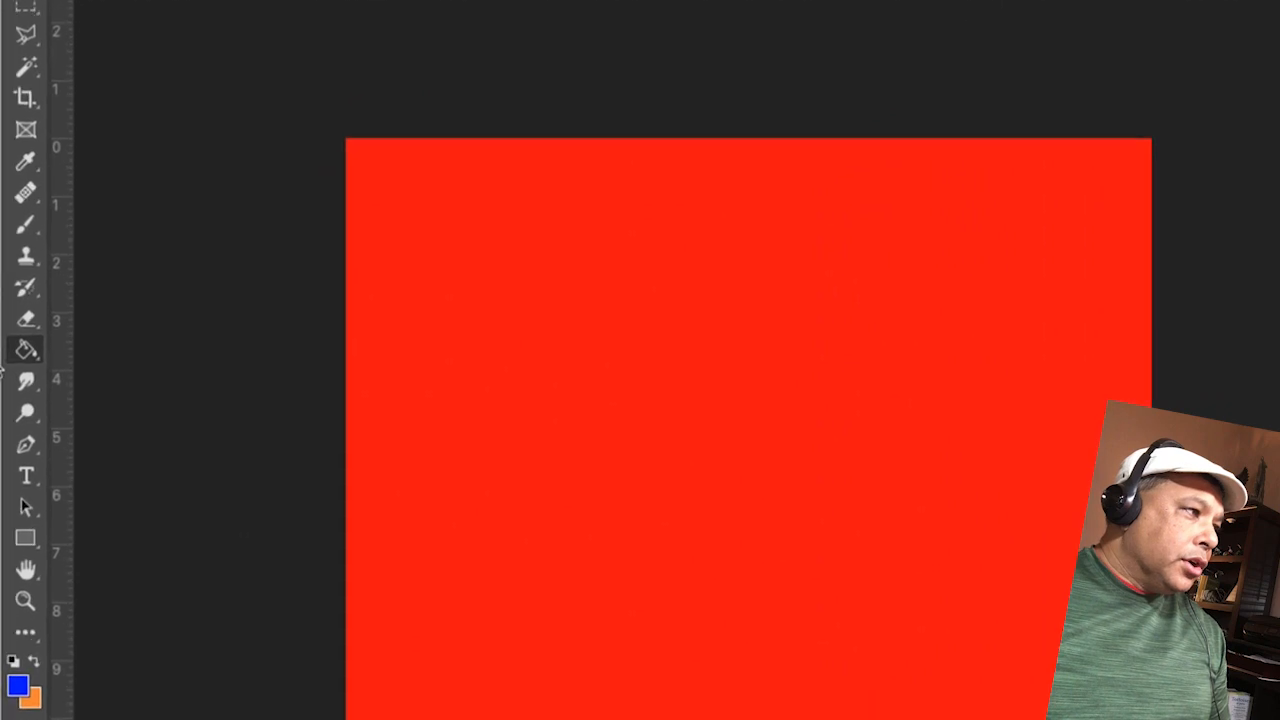
Step: Switch to the Gradient Tool and load the Foreground to Transparent preset from Basics in the Gradient Editor
left_click(26, 349)
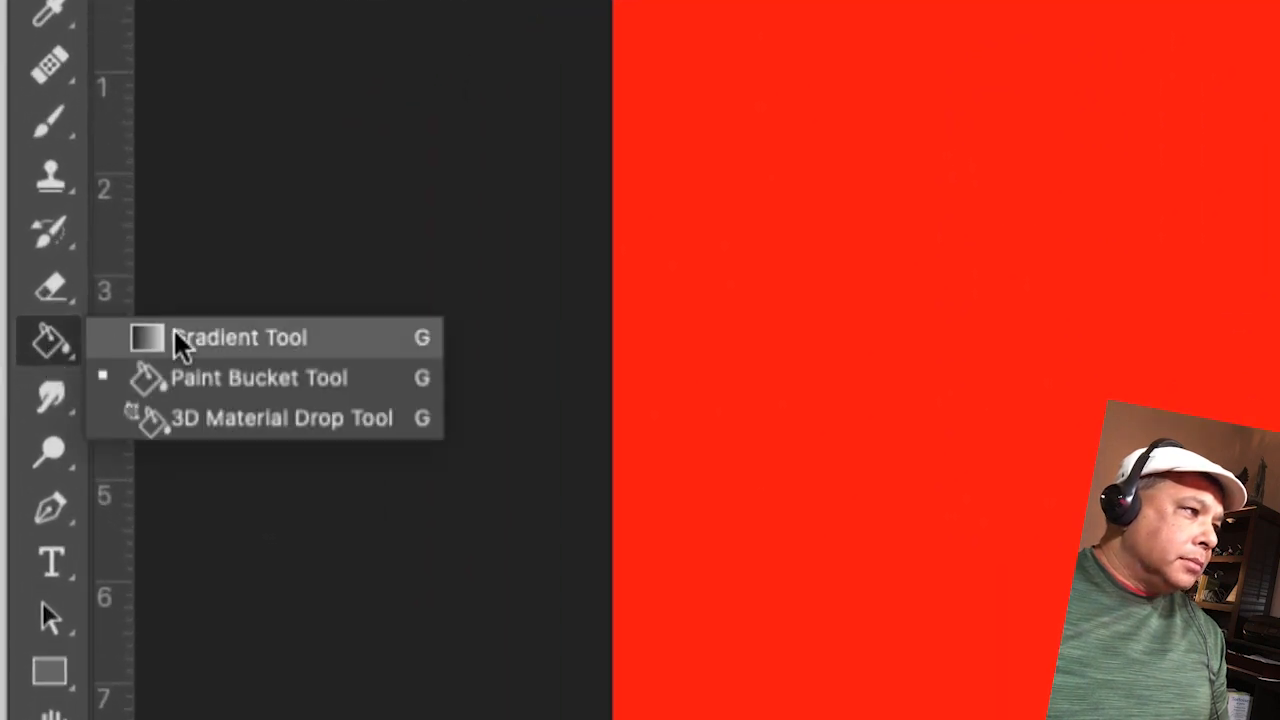
left_click(180, 343)
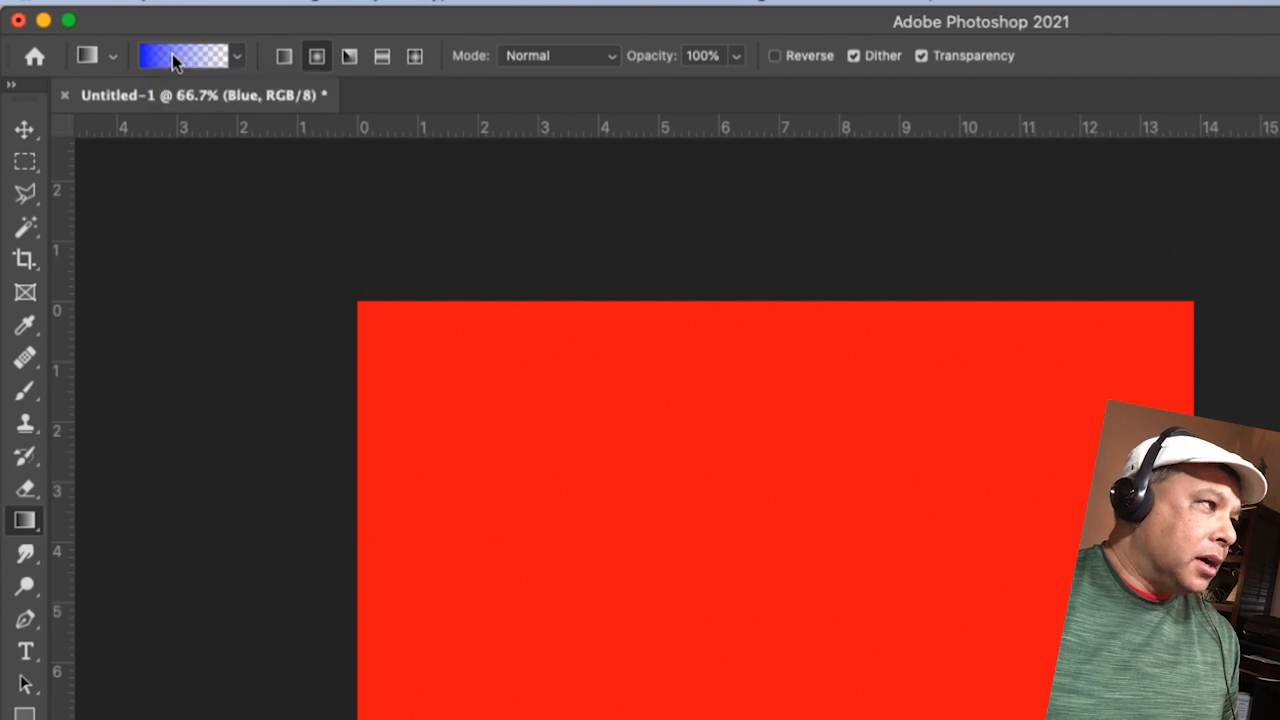
left_click(172, 56)
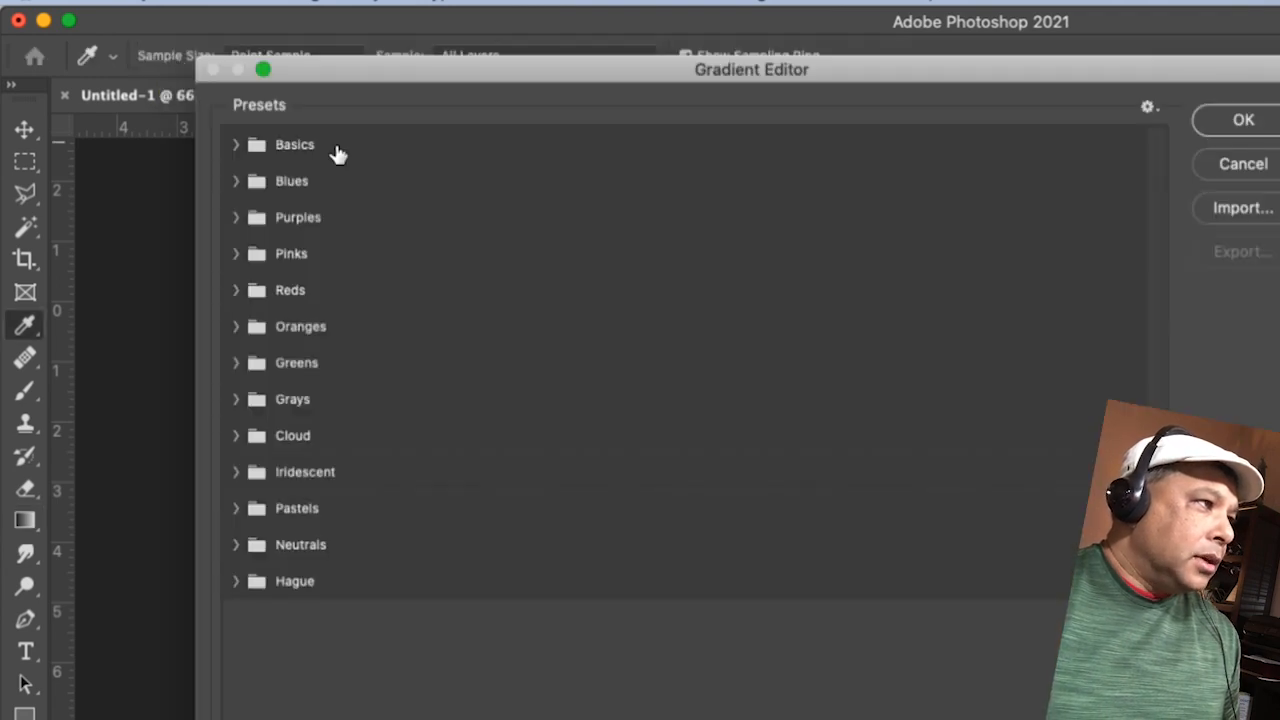
left_click(236, 146)
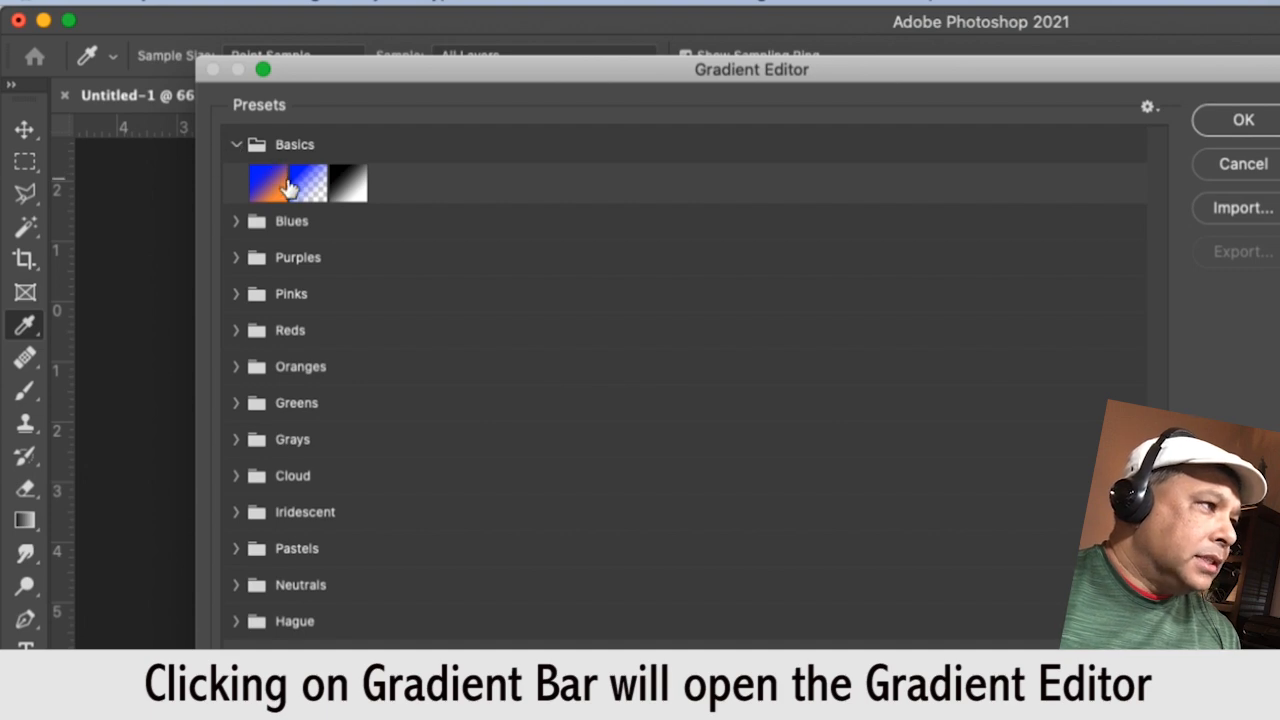
left_click(266, 194)
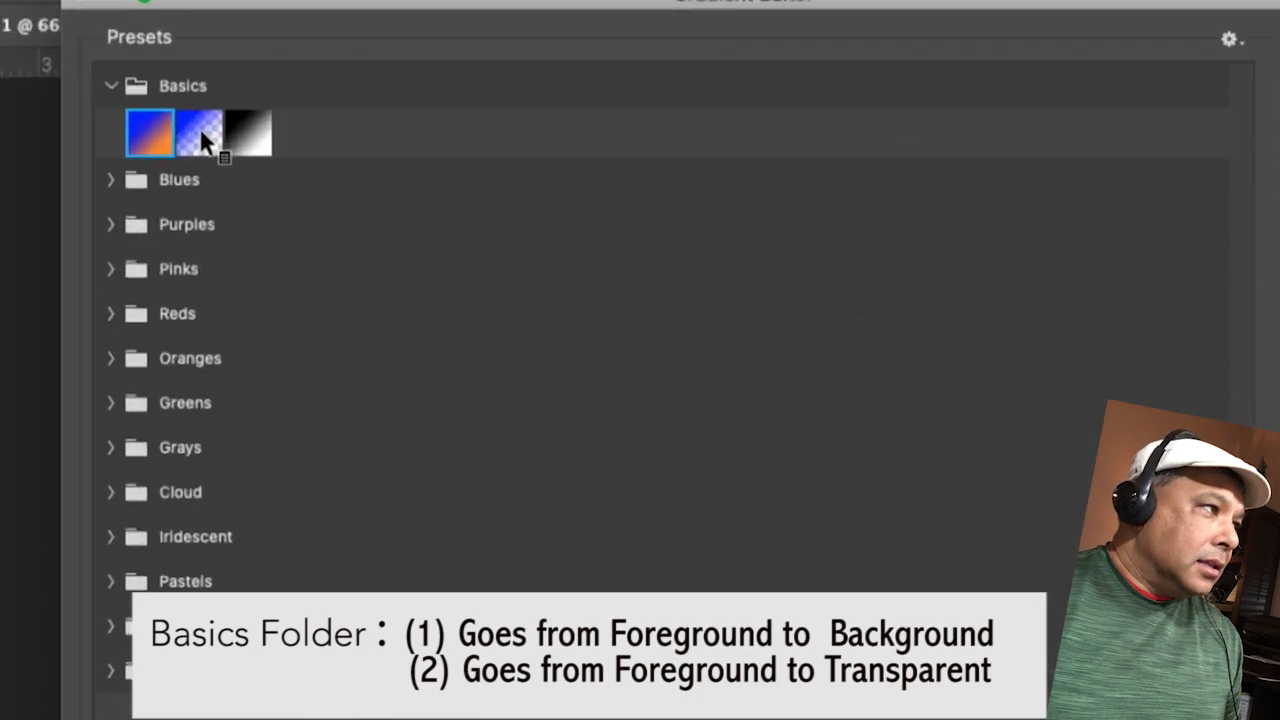
left_click(201, 135)
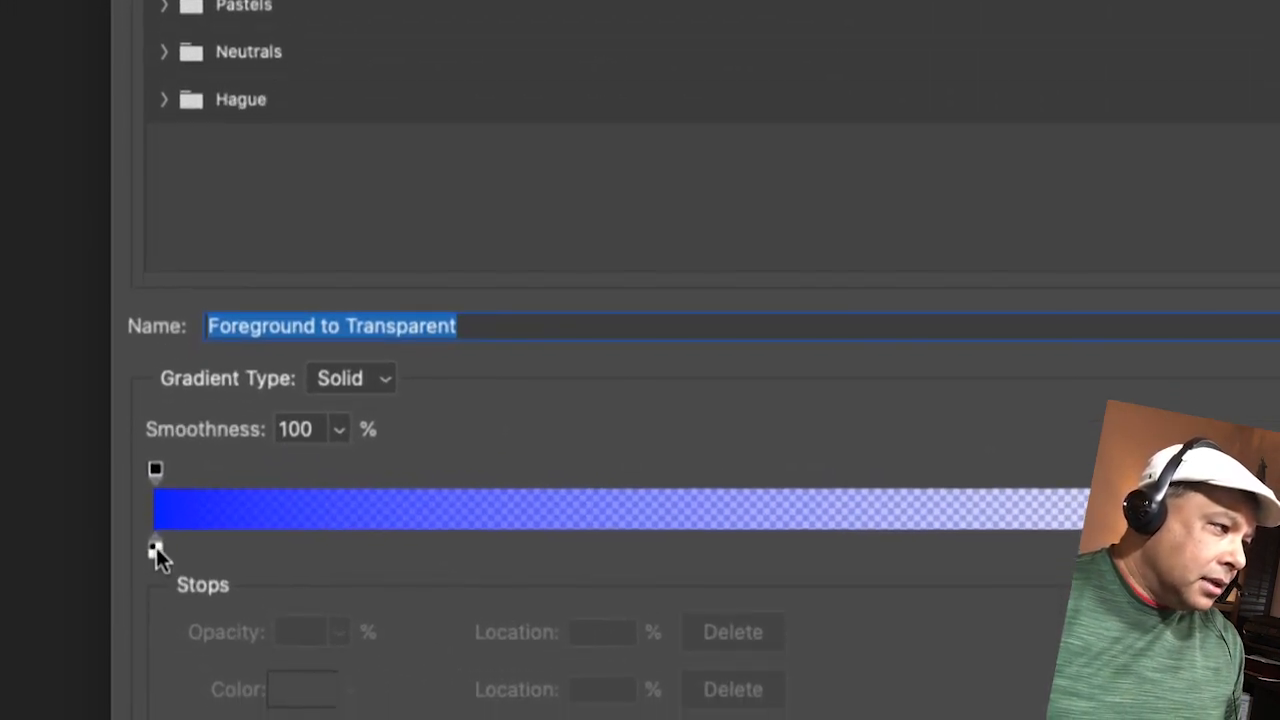
Step: Select the gradient's starting color stop and shift the color midpoint to 61%, finishing at 34%
left_click(155, 555)
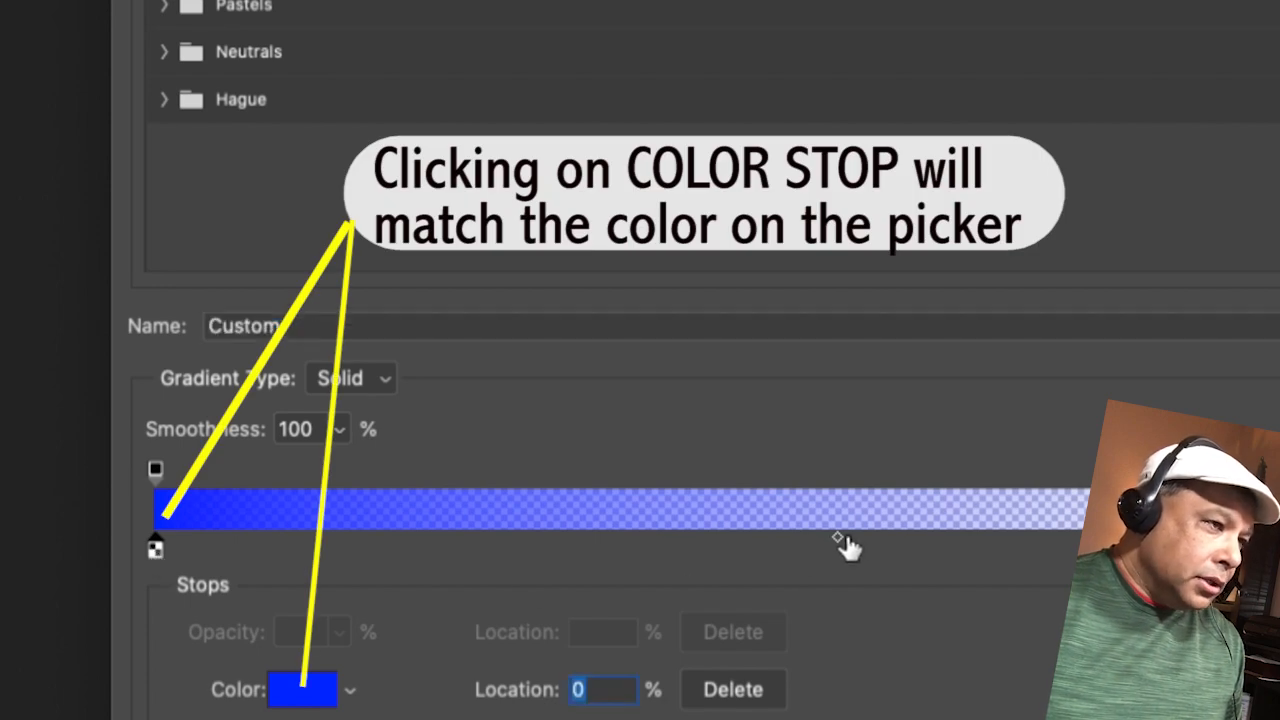
left_click_drag(840, 545, 1000, 556)
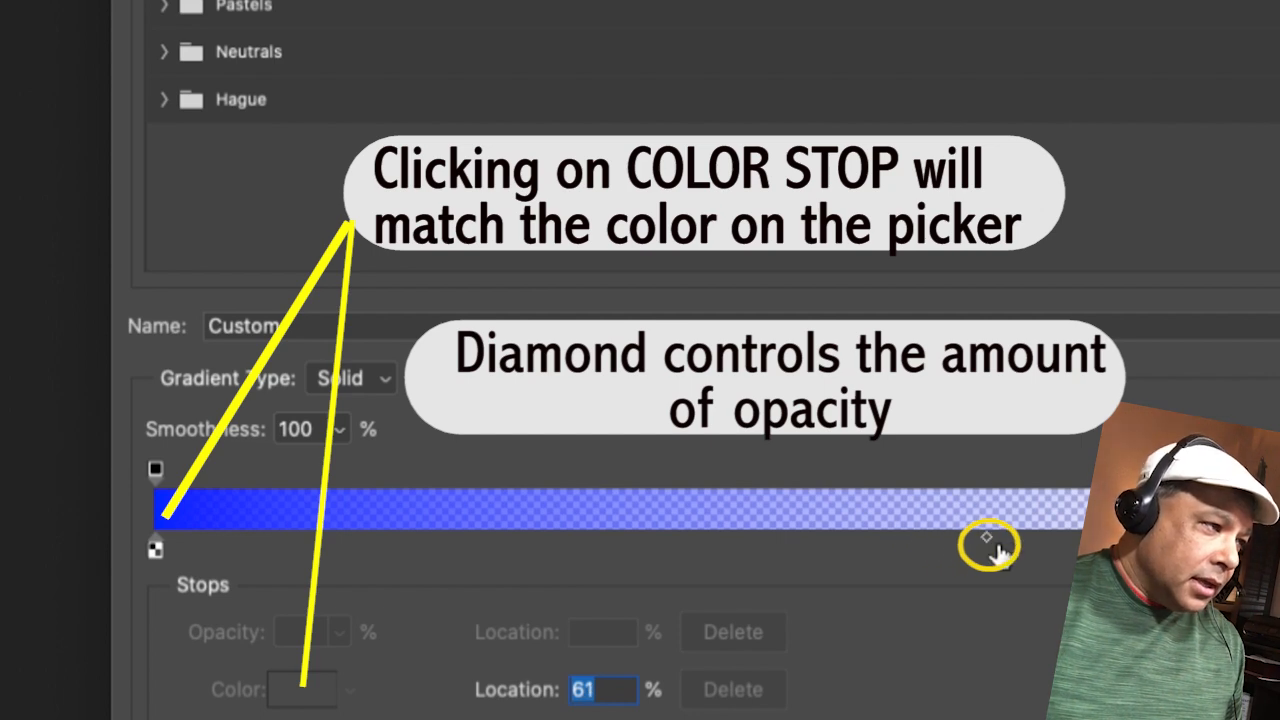
left_click_drag(988, 545, 630, 552)
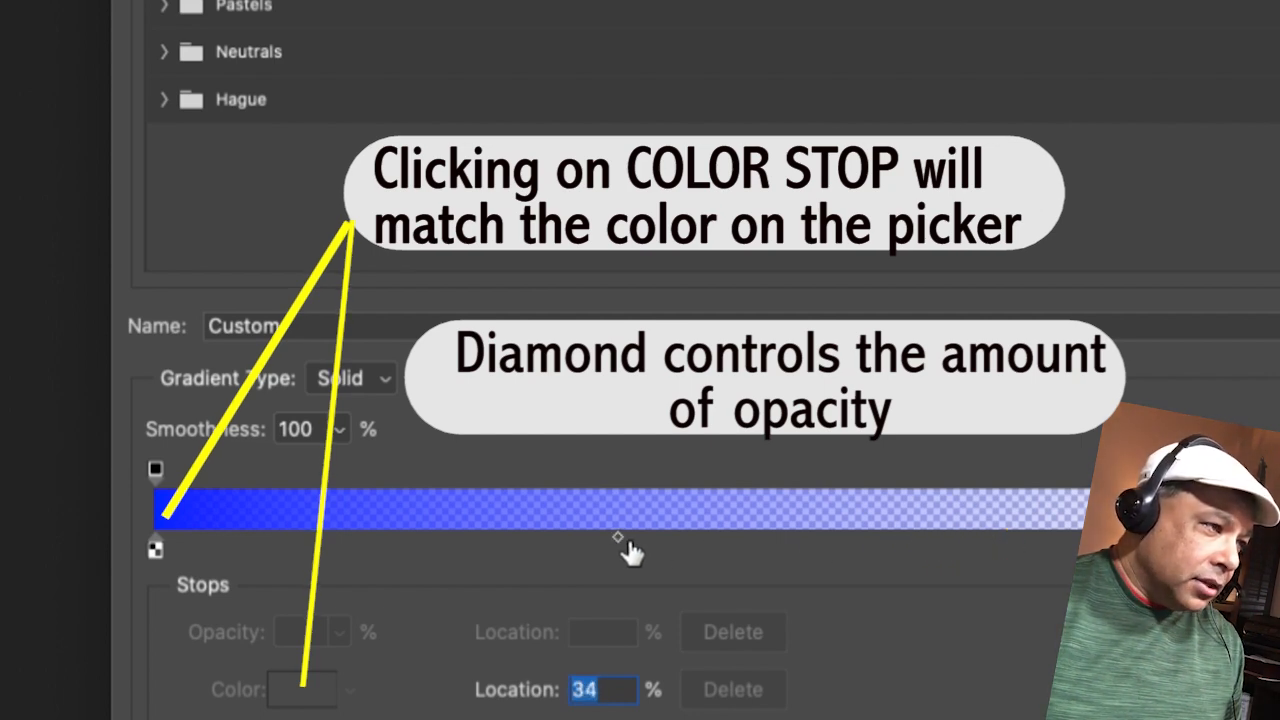
Step: Try an extra blue color stop at 46% on the gradient, remove it, and reselect the starting color stop
left_click(626, 546)
left_click_drag(607, 541, 781, 545)
double_click(787, 547)
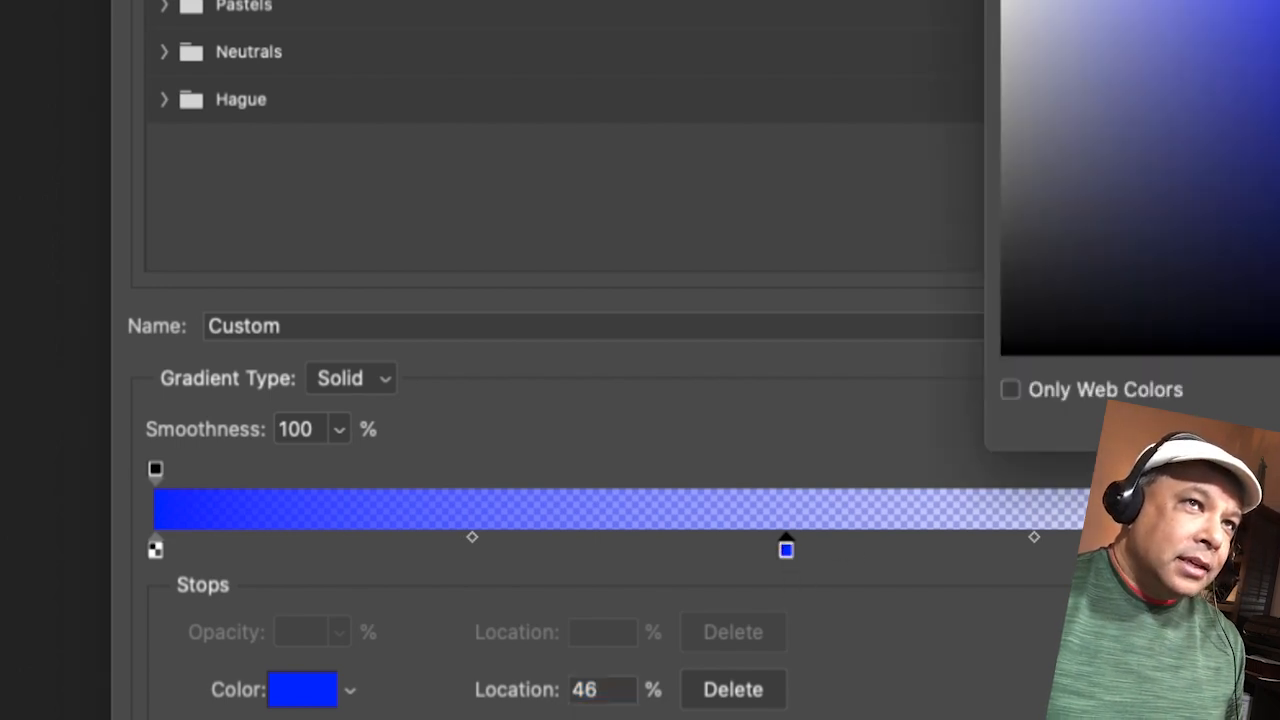
key("Return")
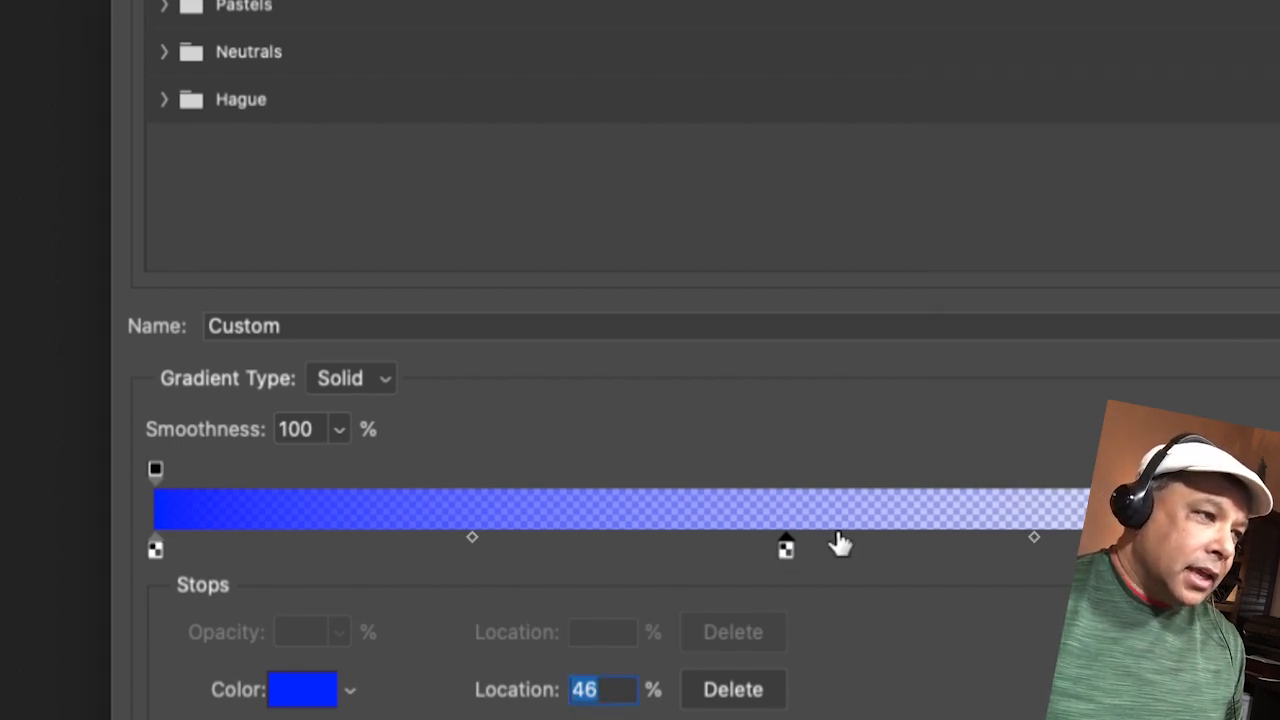
left_click_drag(785, 548, 790, 592)
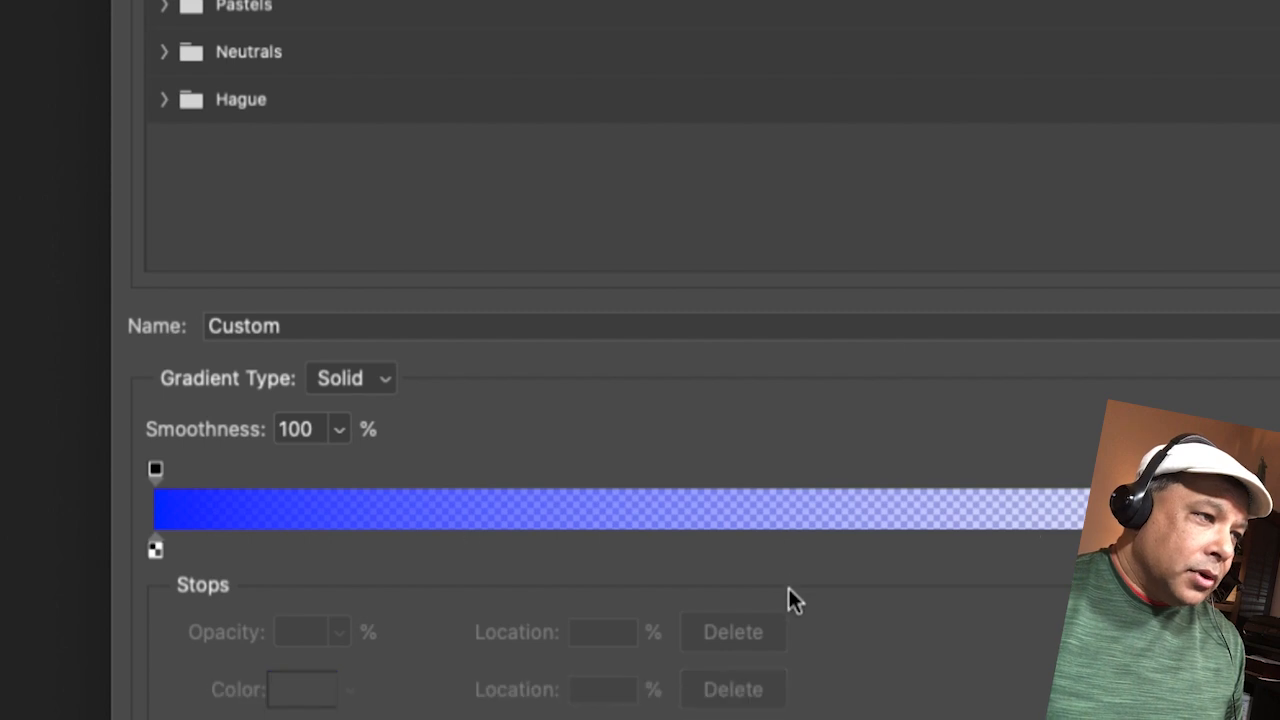
left_click(155, 548)
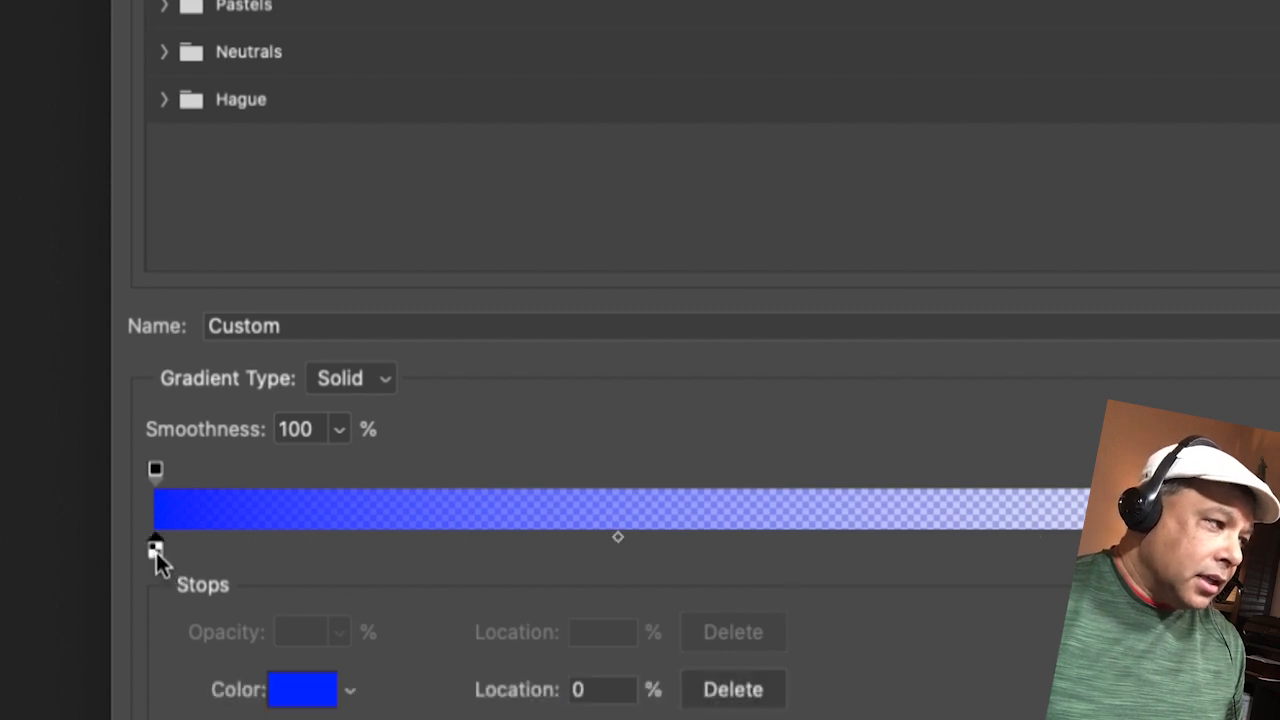
Step: Shift the gradient's color midpoint to 39% and accept the gradient settings
left_click(618, 540)
left_click_drag(697, 557, 804, 562)
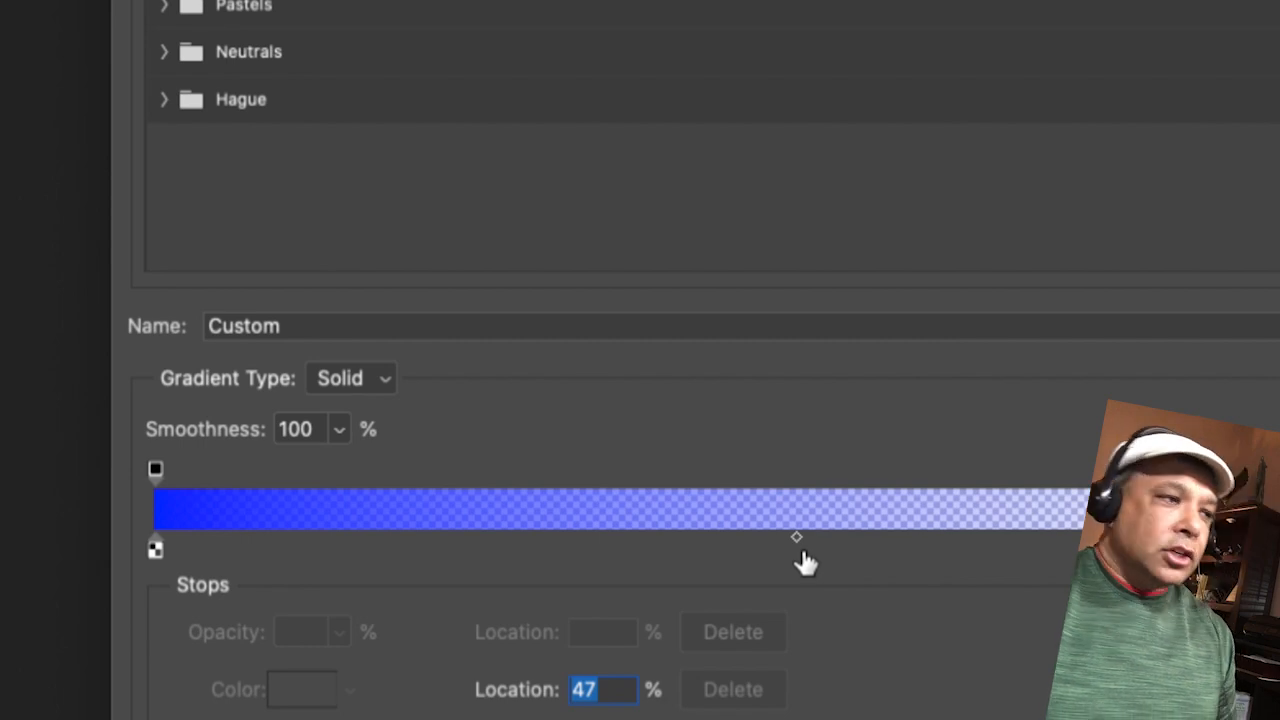
left_click_drag(793, 541, 706, 551)
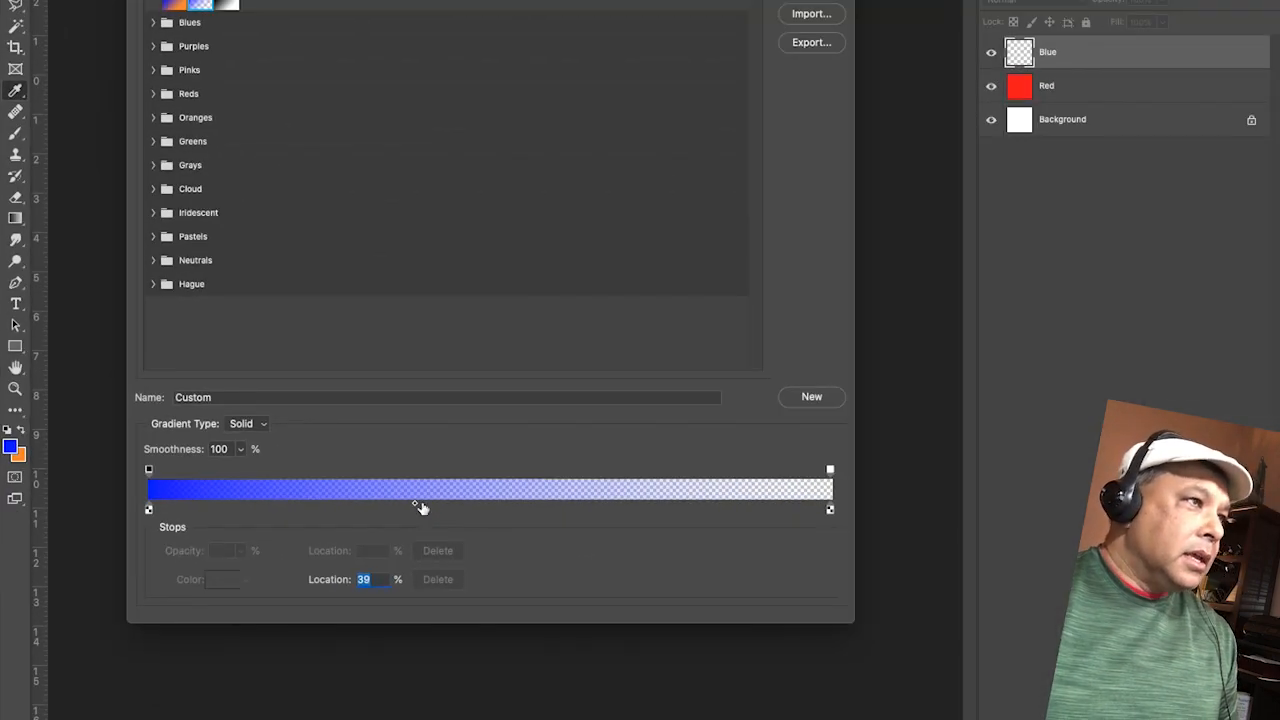
left_click(833, 102)
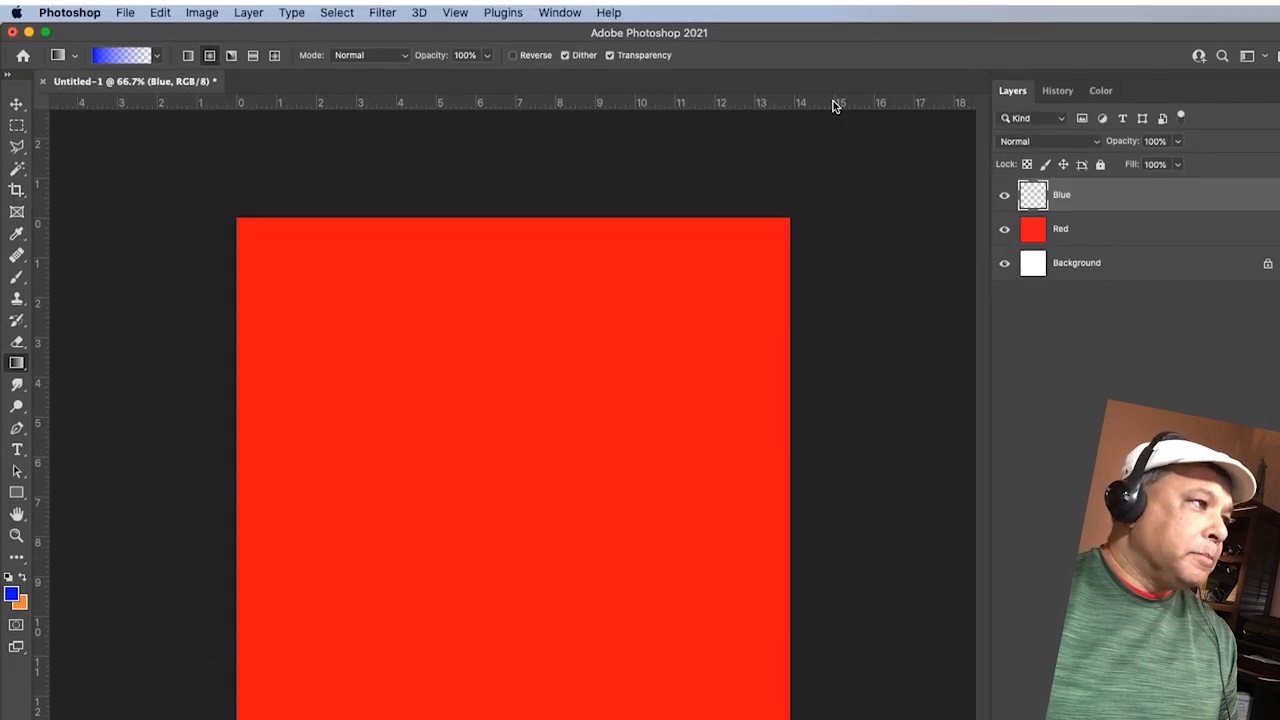
Step: Try a blue radial gradient on the Blue layer from the canvas's upper-left corner toward the lower right, then revert to the state before it
left_click_drag(240, 218, 729, 658)
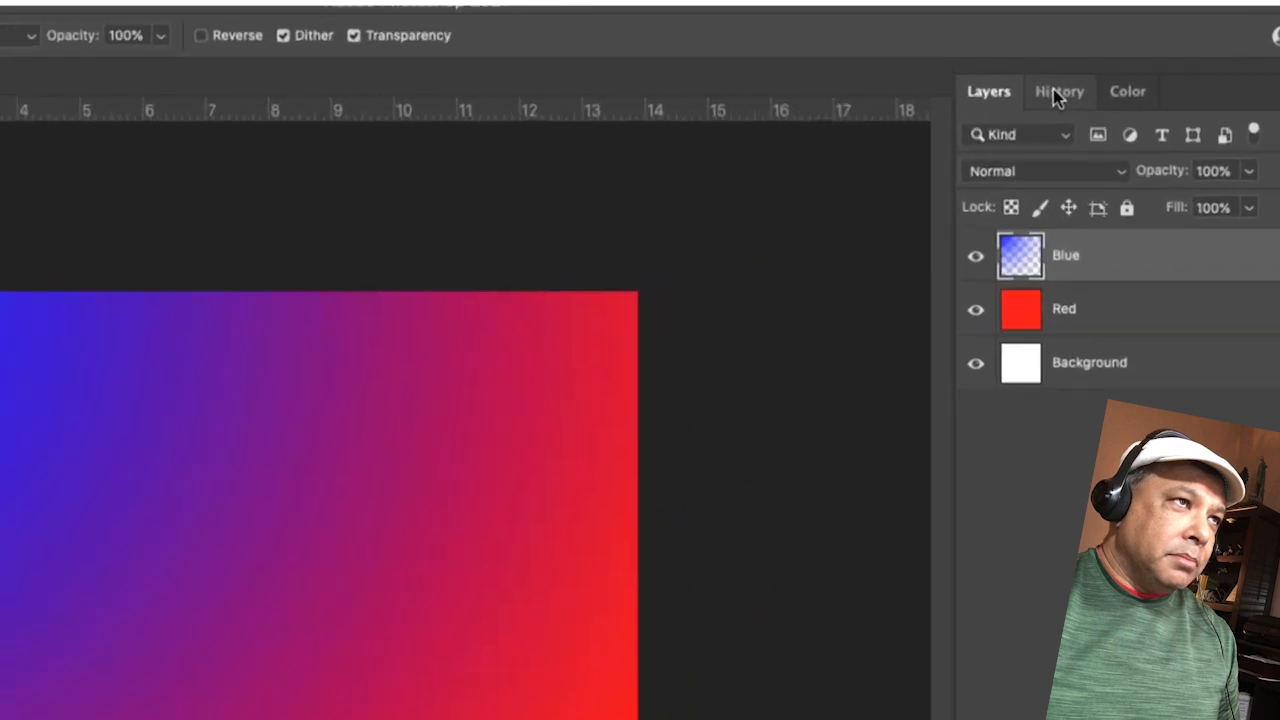
left_click(1053, 87)
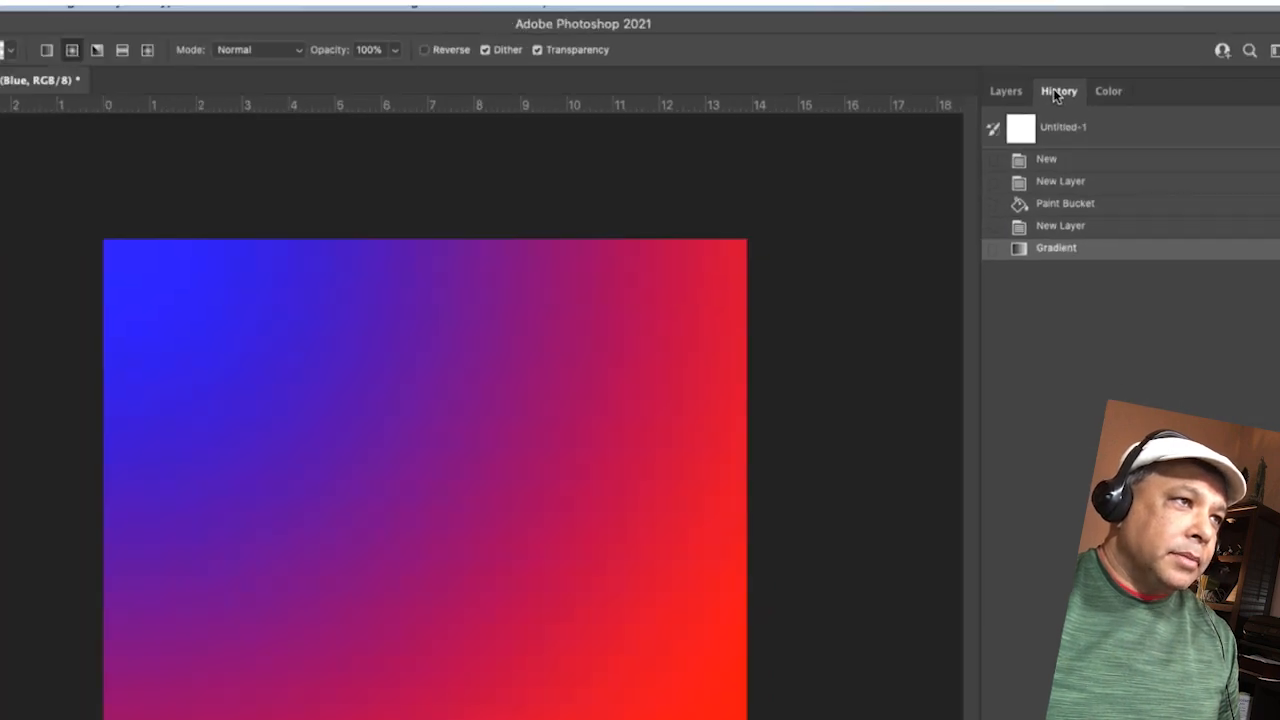
left_click(1055, 209)
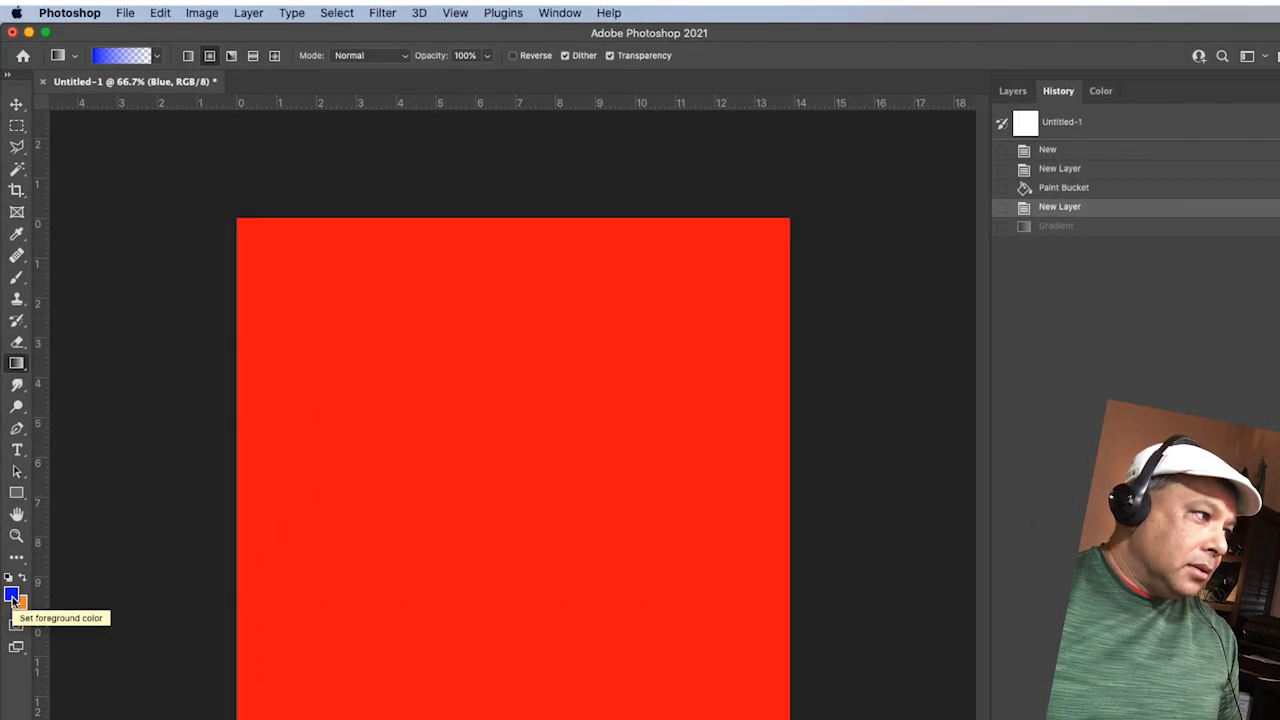
Step: Set the foreground color to green #15ee34 and draw a radial gradient from the canvas's upper-left corner toward the lower right
left_click(12, 597)
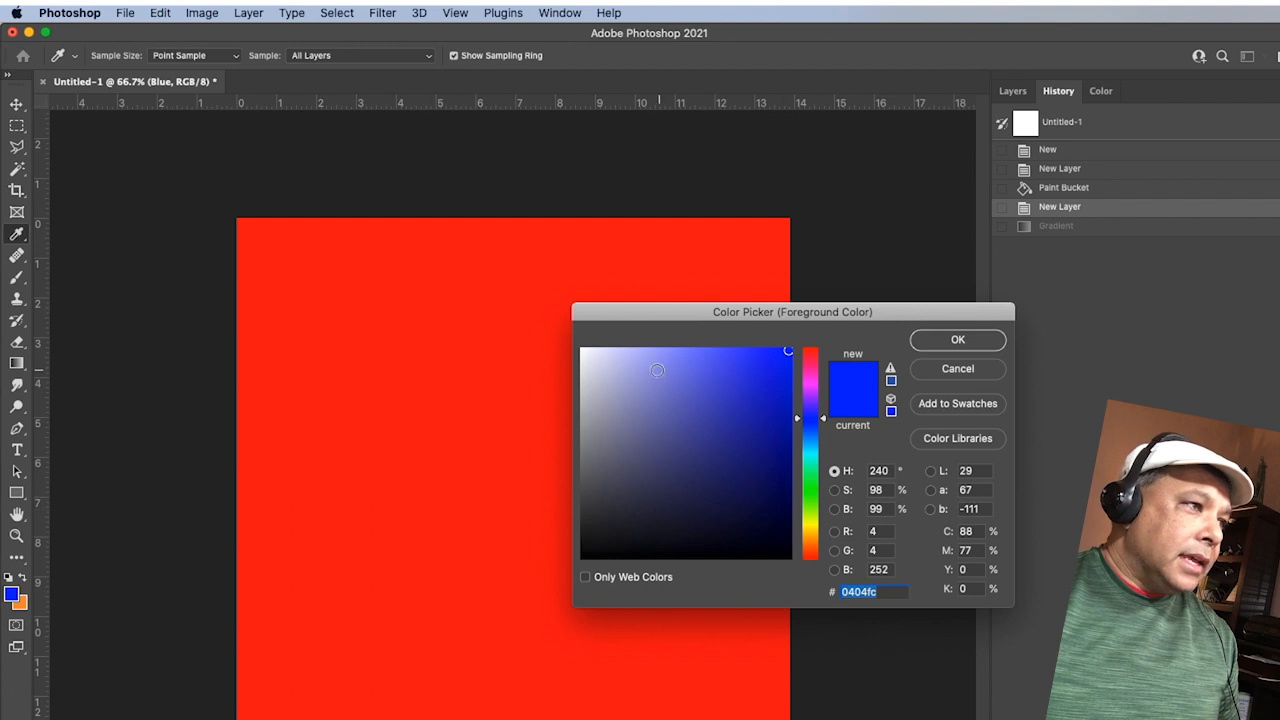
left_click(649, 368)
left_click(811, 457)
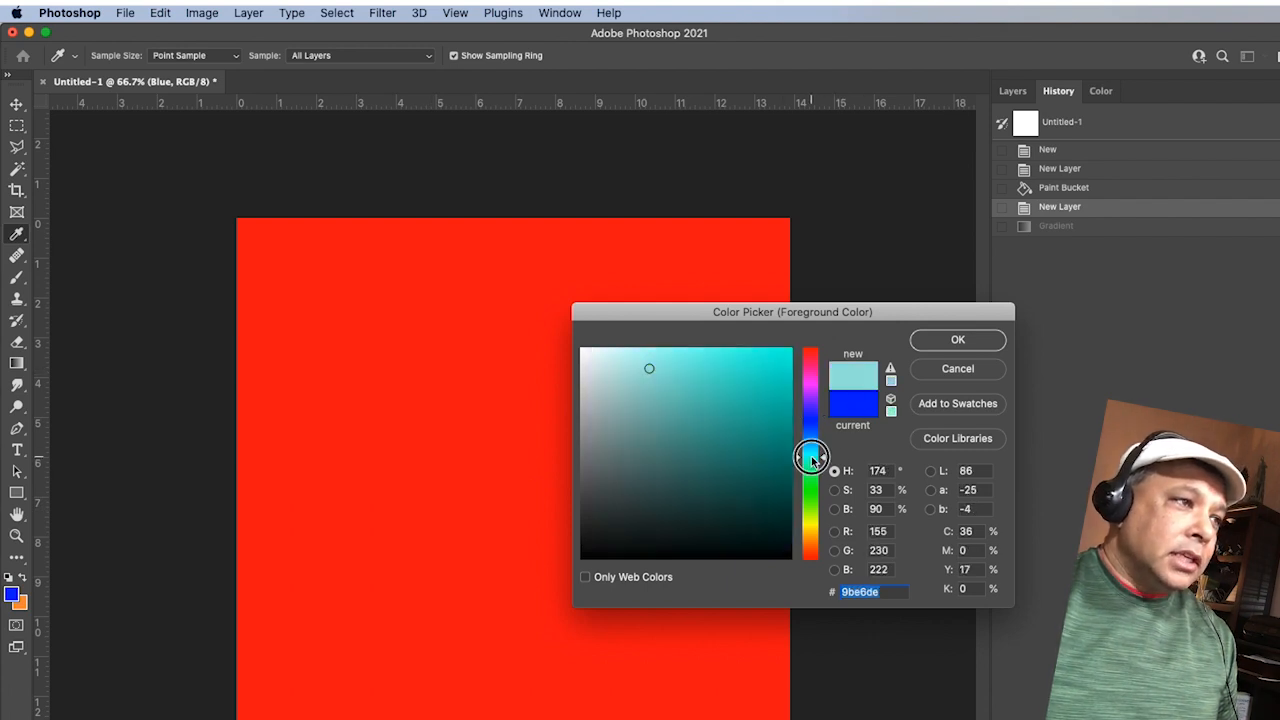
left_click(811, 485)
left_click(774, 361)
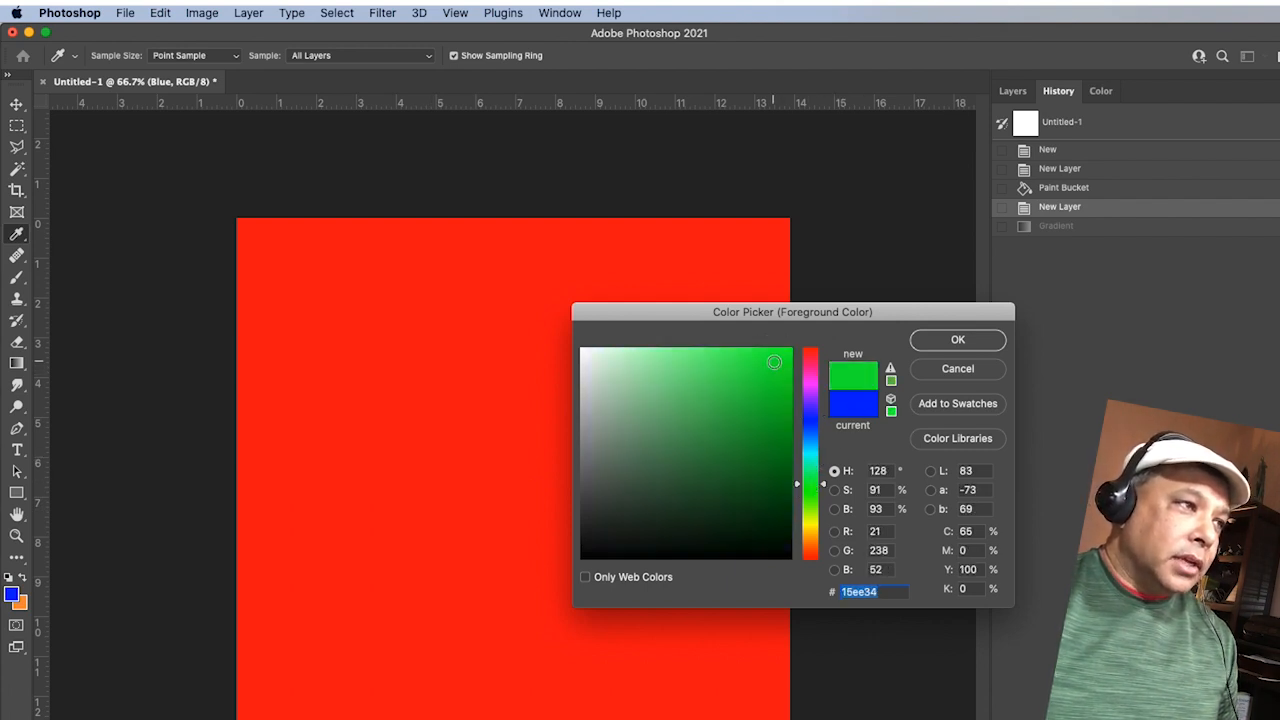
left_click(977, 343)
left_click_drag(236, 220, 738, 719)
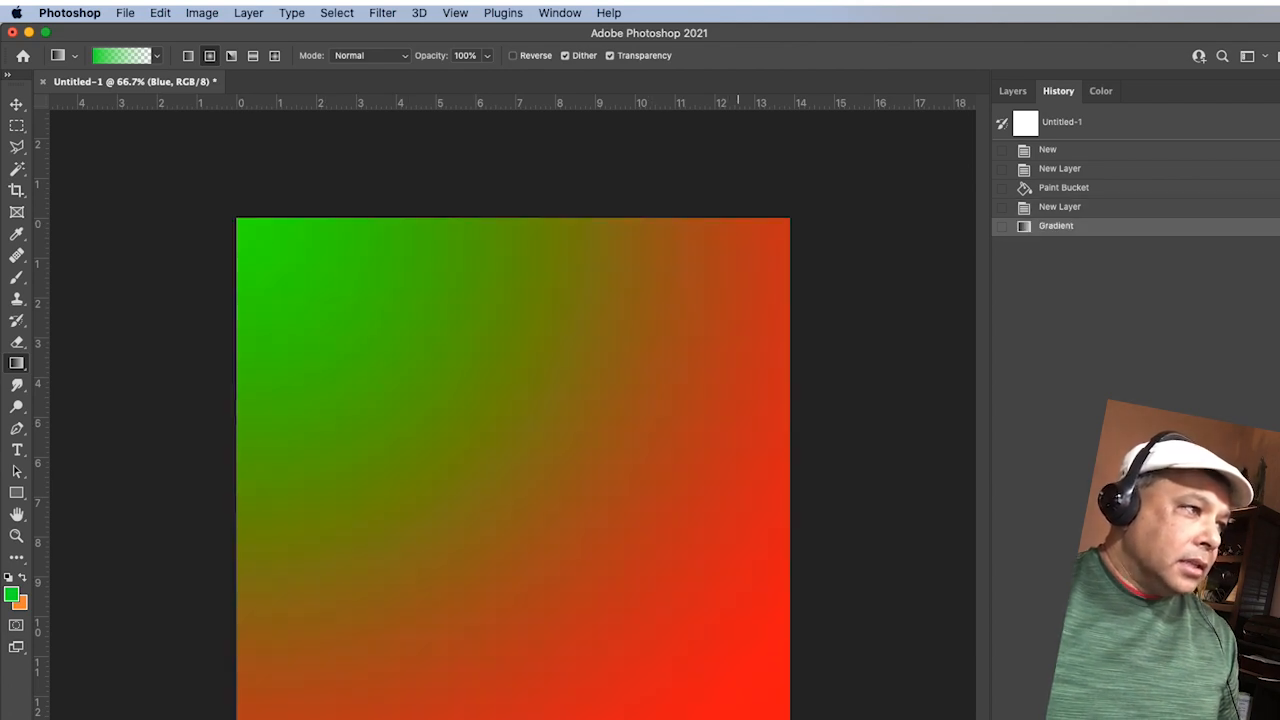